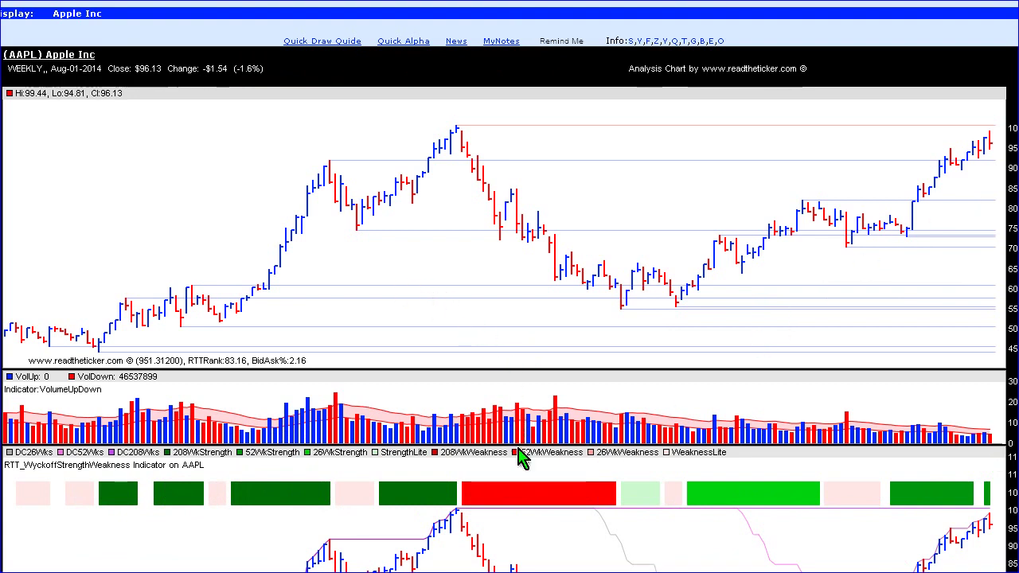
Drop vertical date markers at the red weakness band's start and end, then at the AAPL price peak.
click(462, 493)
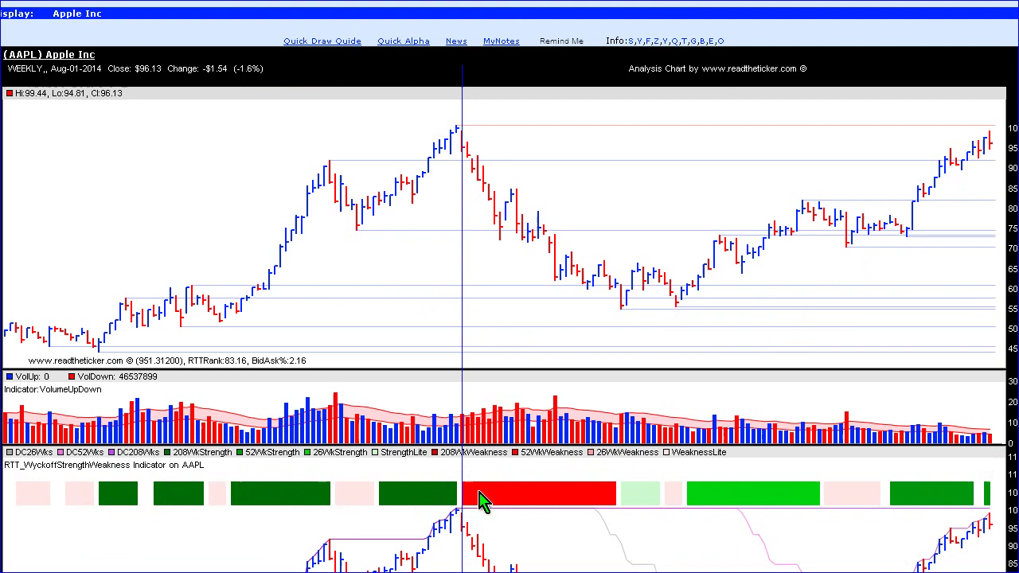
click(615, 493)
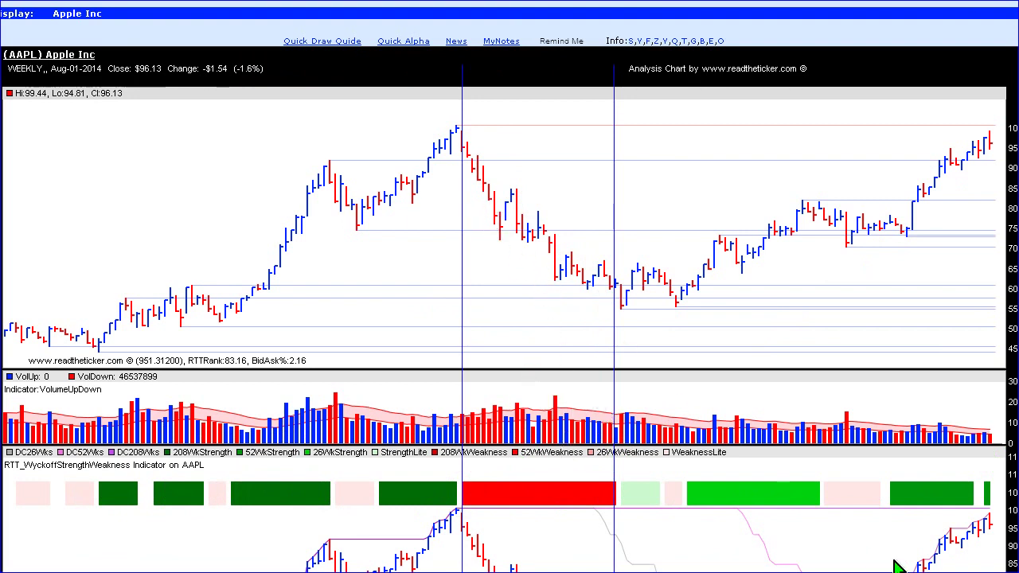
click(822, 492)
click(881, 501)
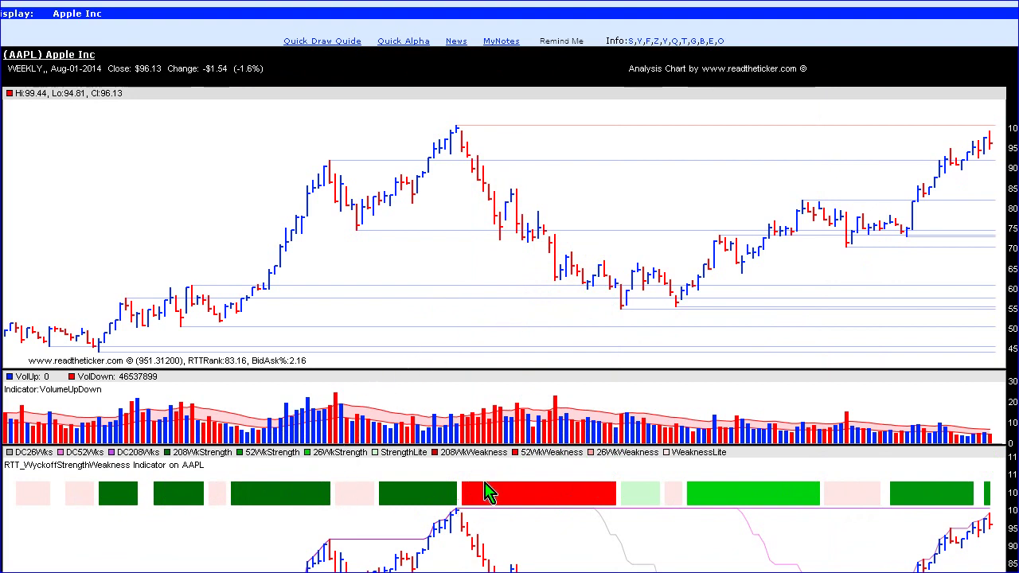
click(458, 493)
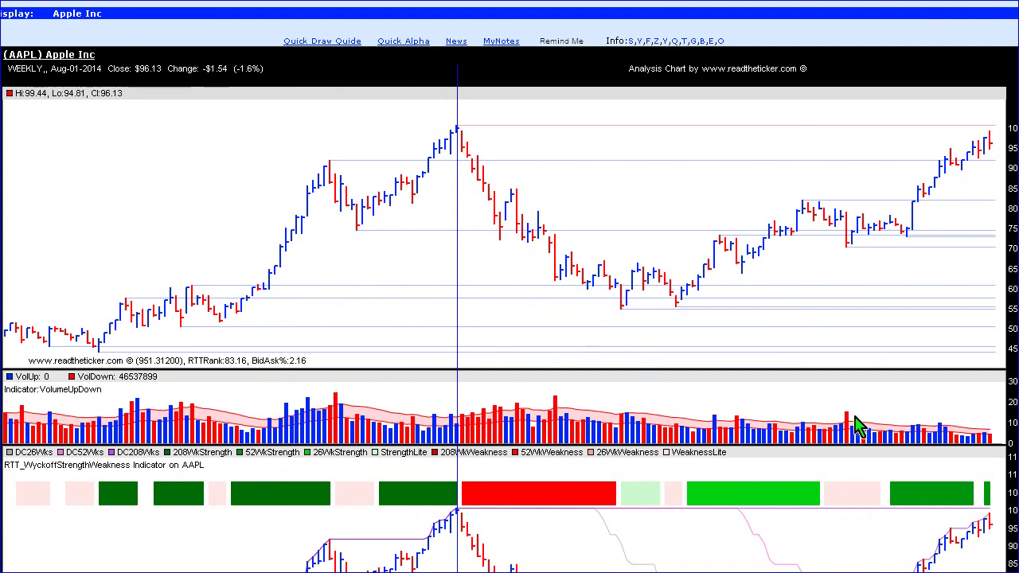
Mark the start of the dark green strength band, then clear both date markers.
scroll(858, 426, down, 5)
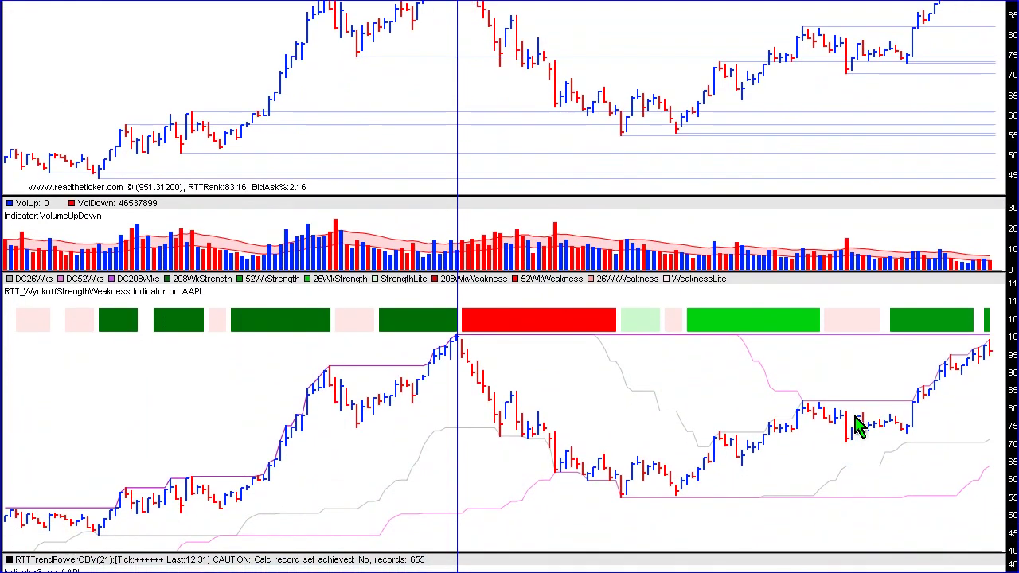
scroll(858, 425, up, 1)
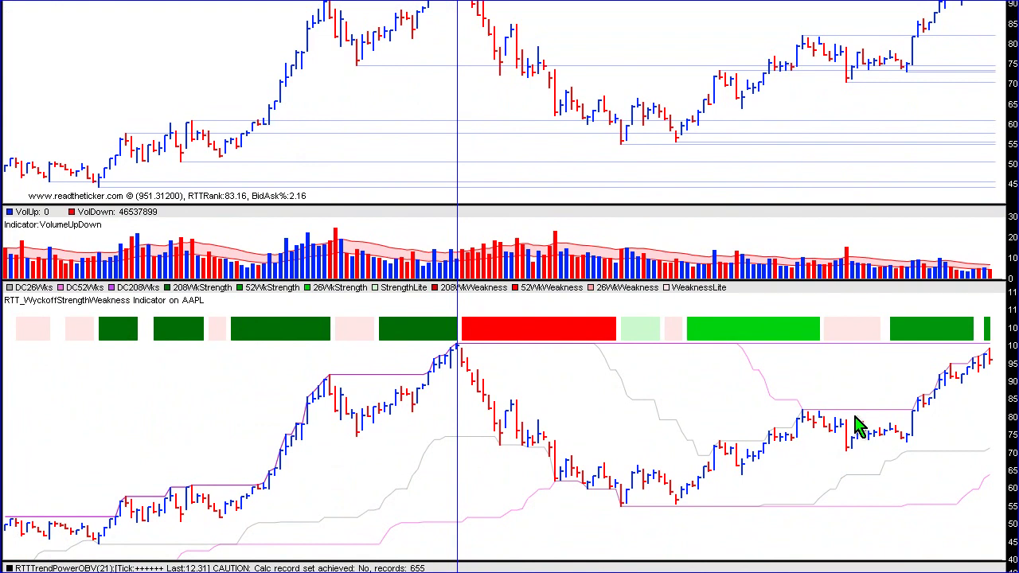
scroll(858, 426, up, 1)
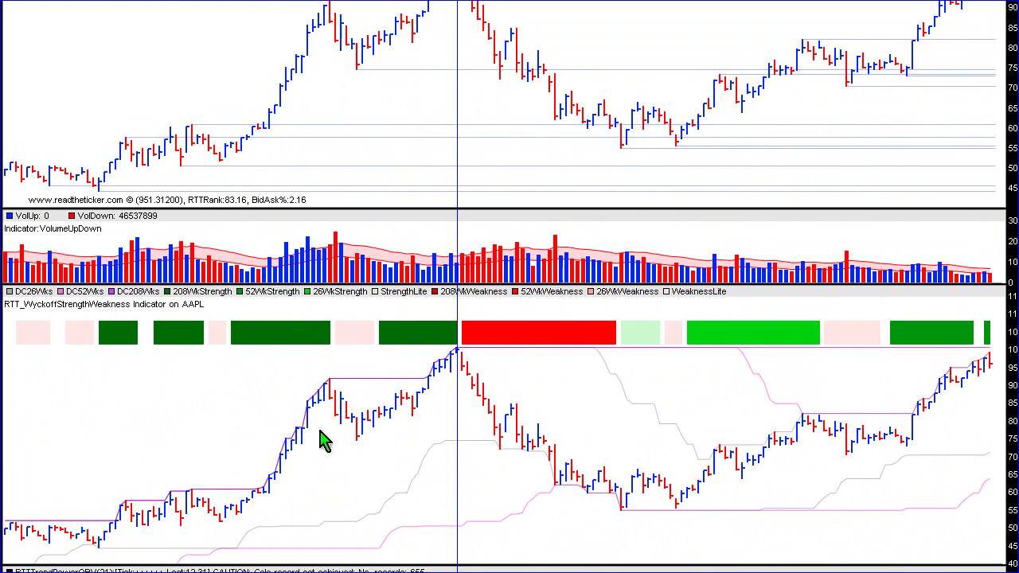
click(379, 347)
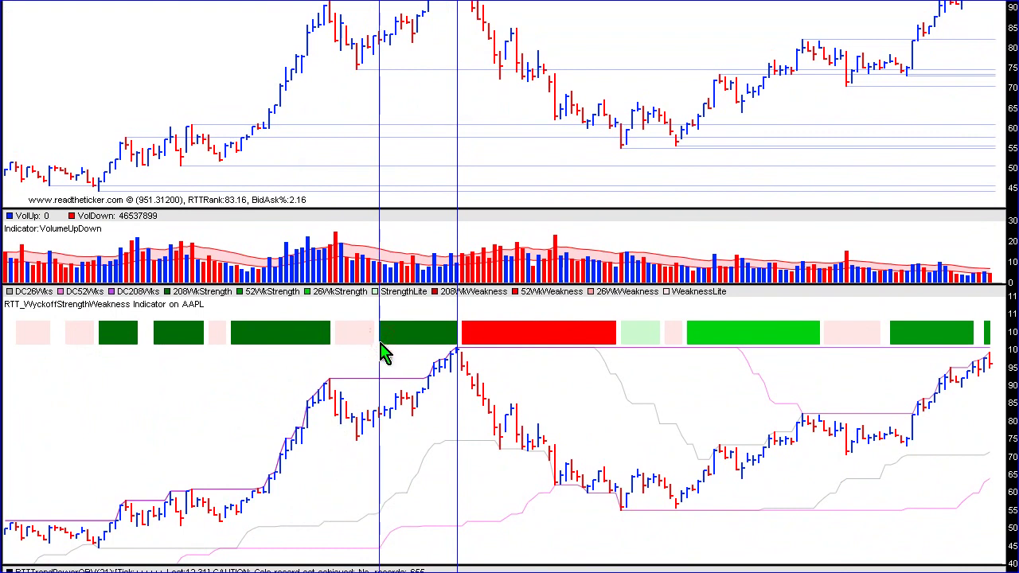
click(478, 398)
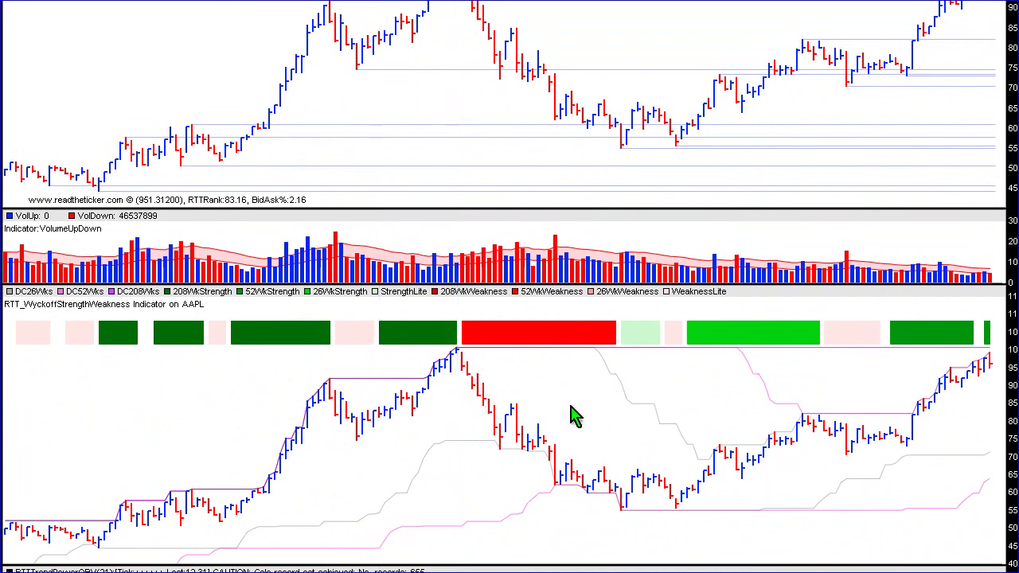
Place a date marker where the bright green strength band begins.
scroll(573, 415, down, 3)
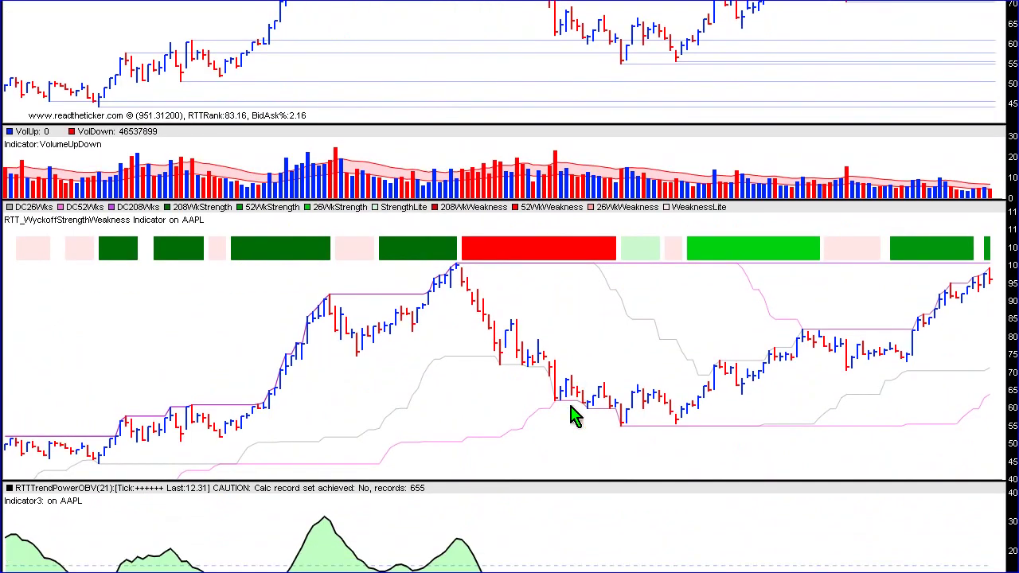
scroll(573, 415, up, 2)
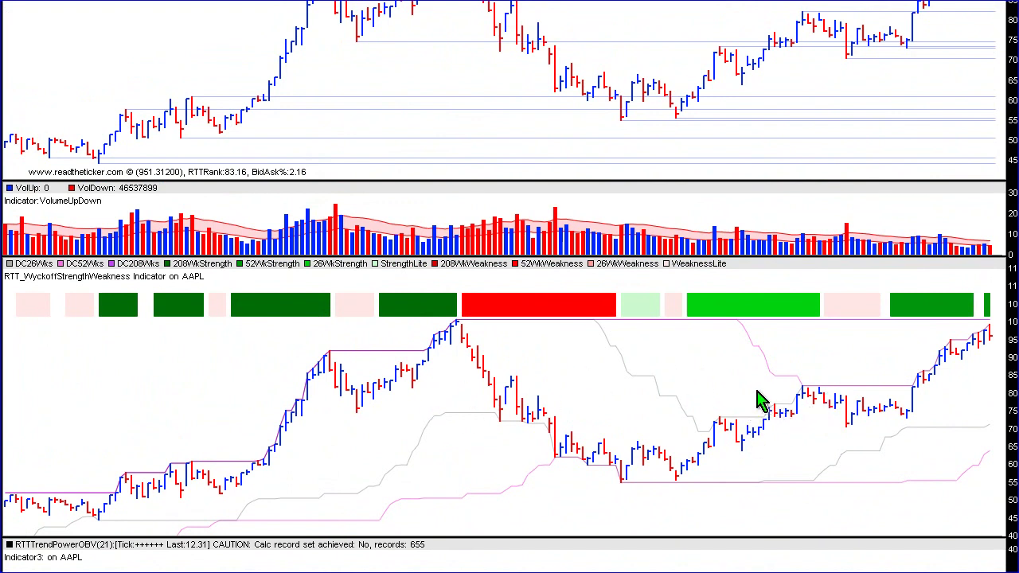
click(709, 434)
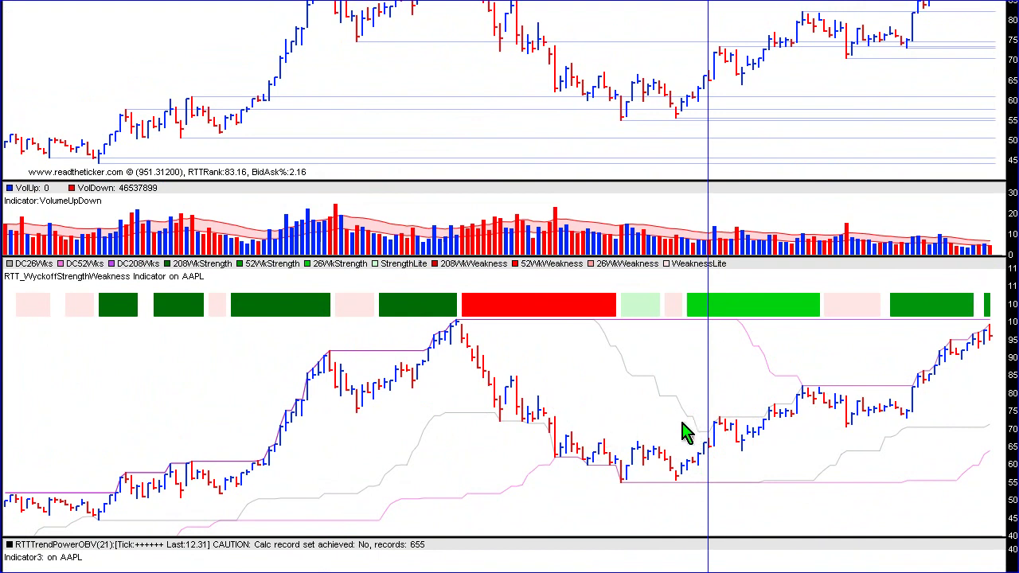
Toggle date markers near the recent breakout, the price decline and the red band's end, leaving none.
click(830, 379)
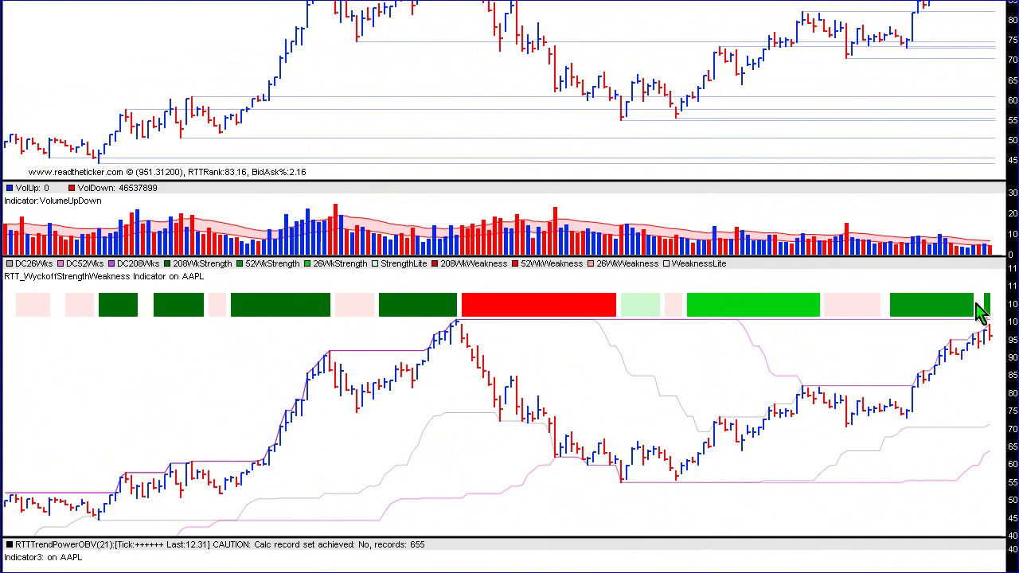
click(920, 383)
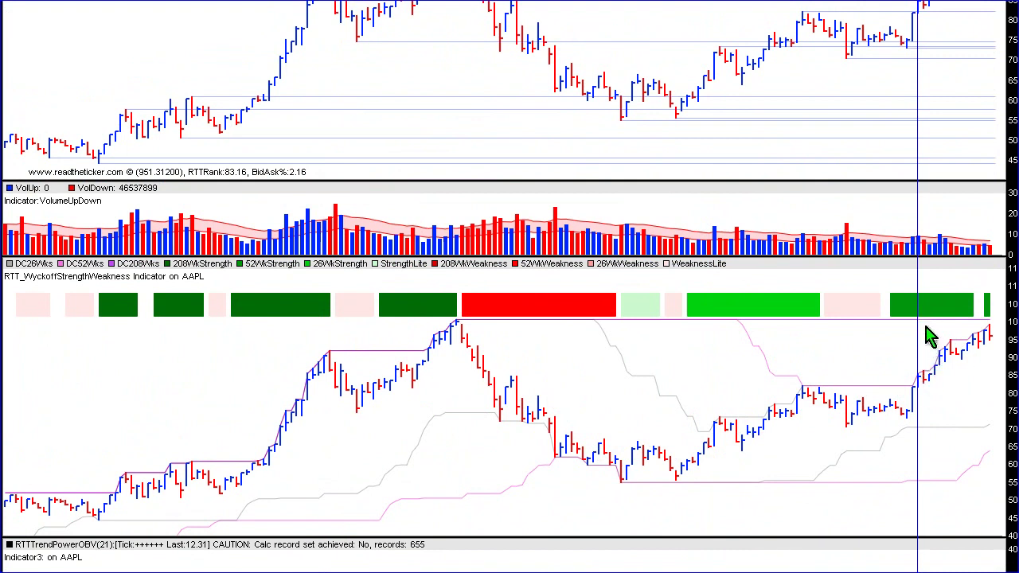
click(736, 357)
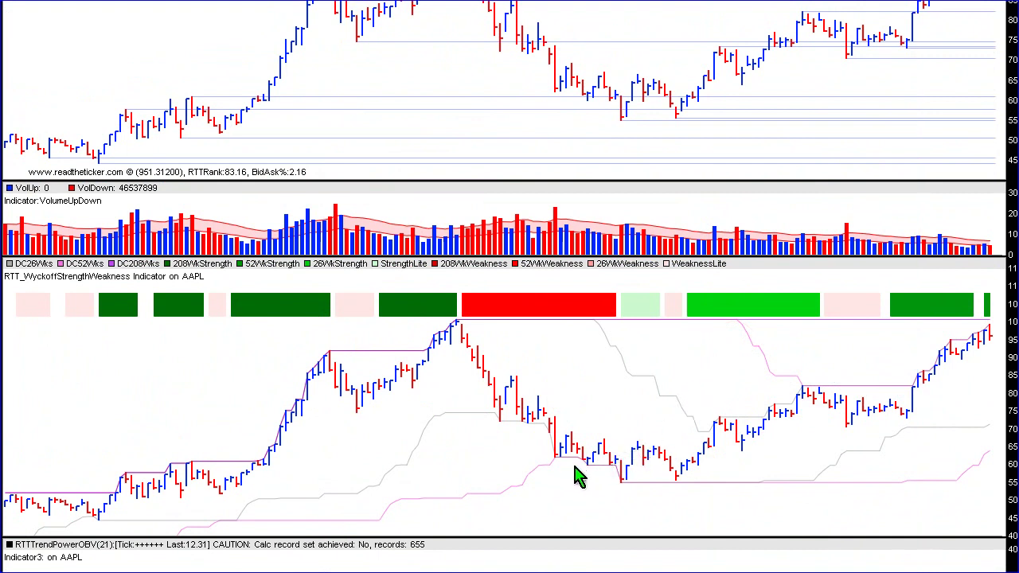
click(590, 465)
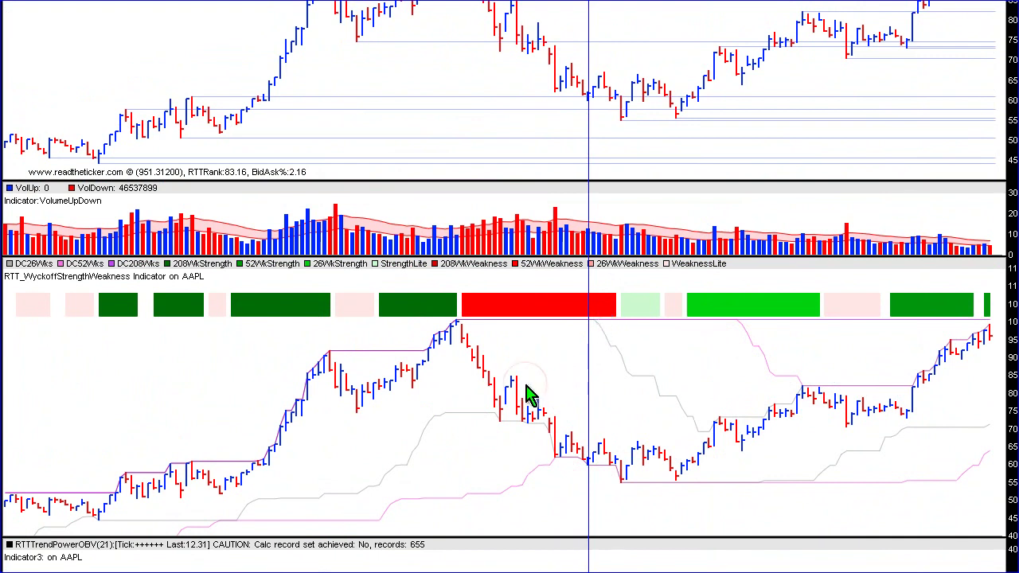
click(535, 425)
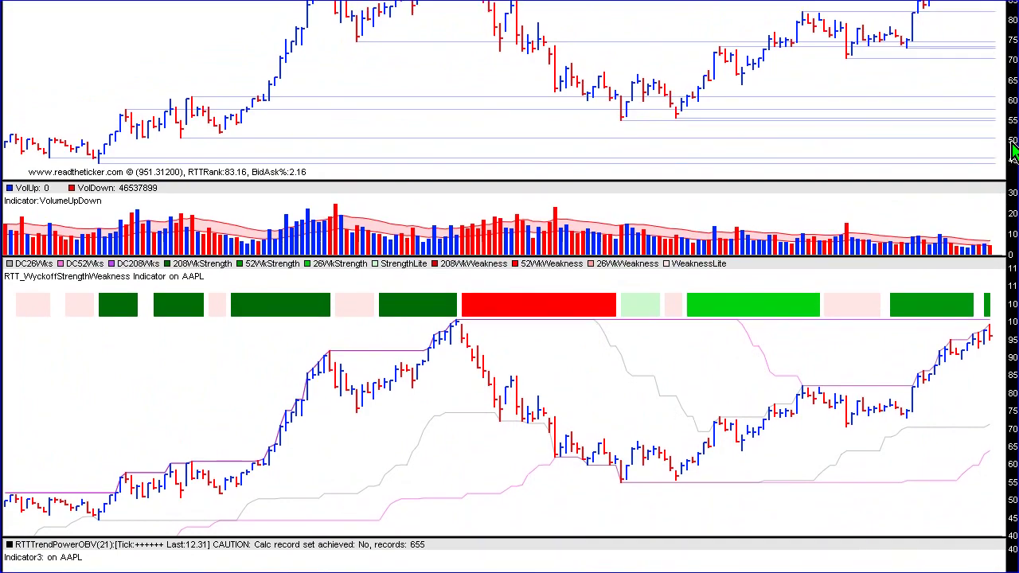
Switch the RTT_Wyckoff Strength Weakness display to Band Only and rebuild the AAPL chart.
scroll(1013, 151, down, 15)
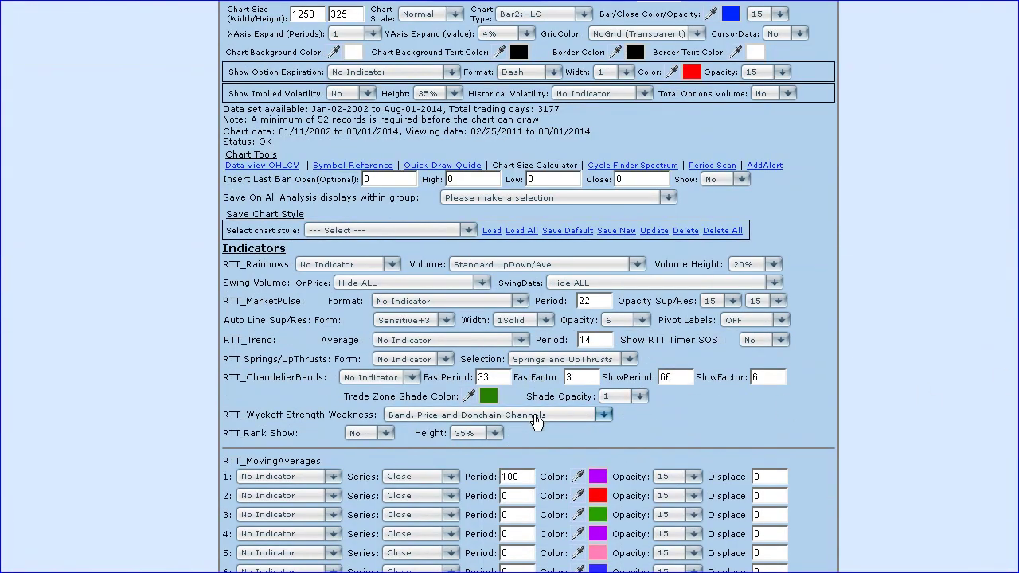
click(535, 414)
click(483, 460)
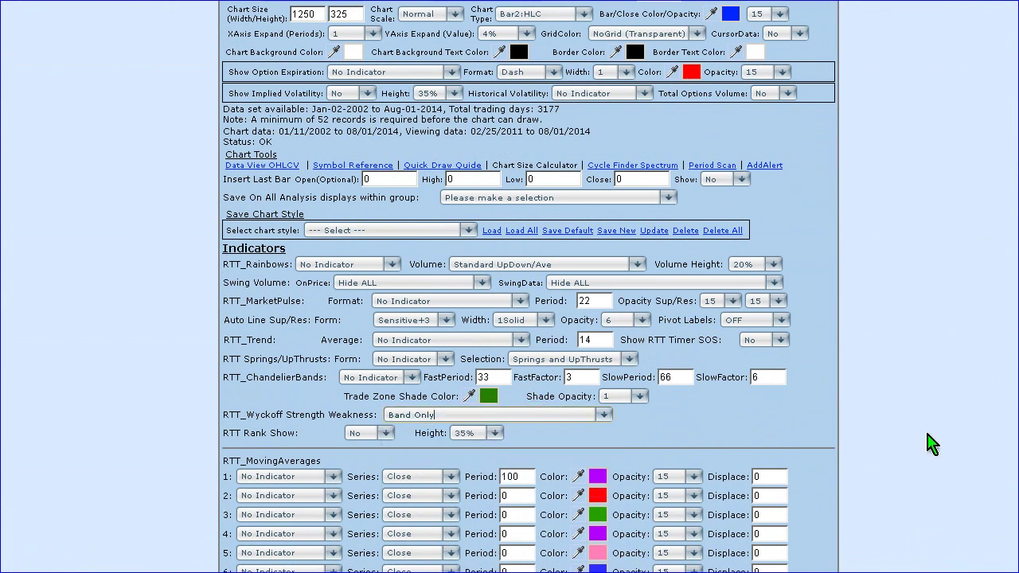
scroll(930, 444, up, 5)
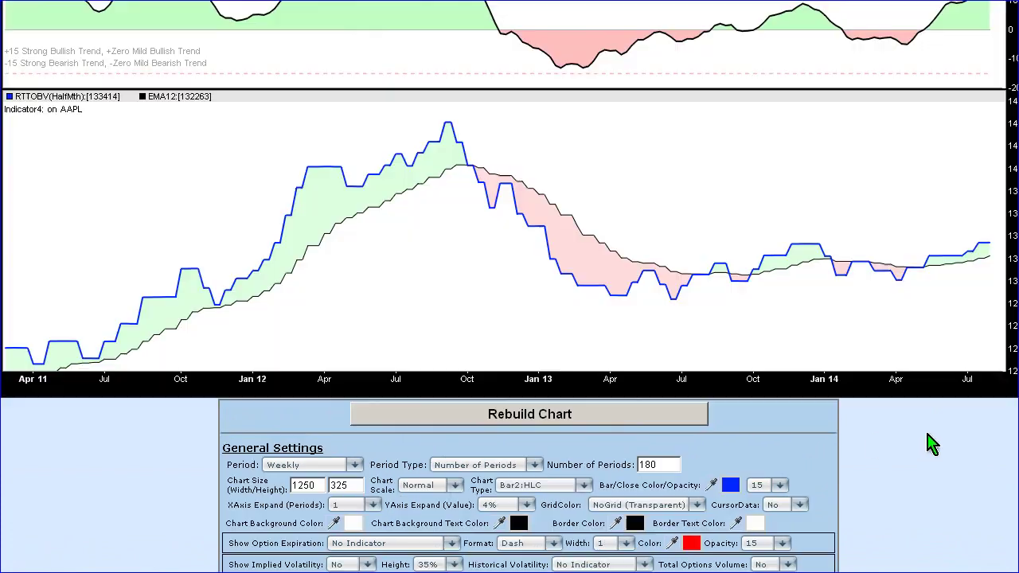
click(575, 414)
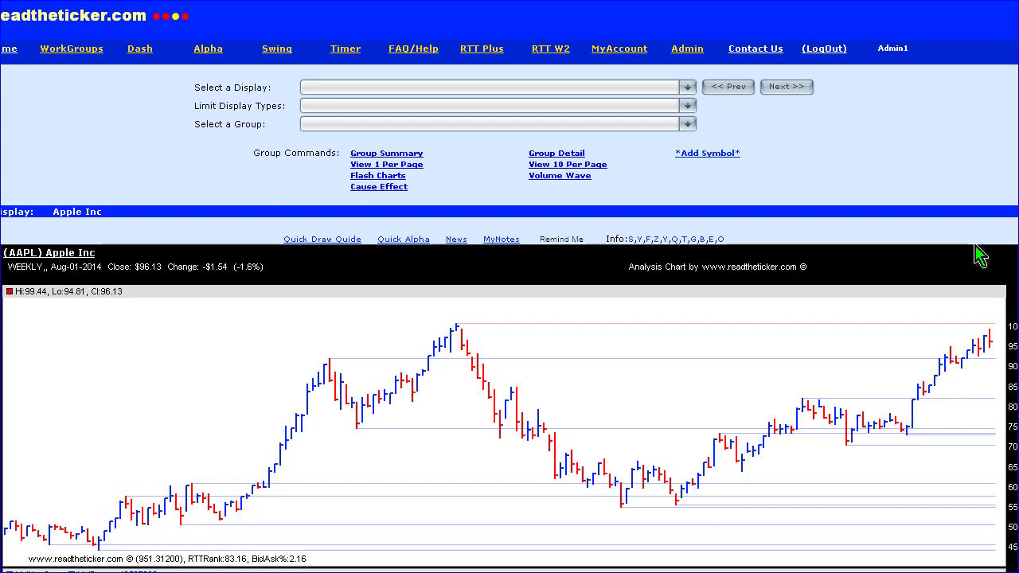
Bracket the red weakness band with date markers and add horizontal price lines at 75 and 100.
scroll(979, 255, down, 1)
scroll(979, 254, down, 3)
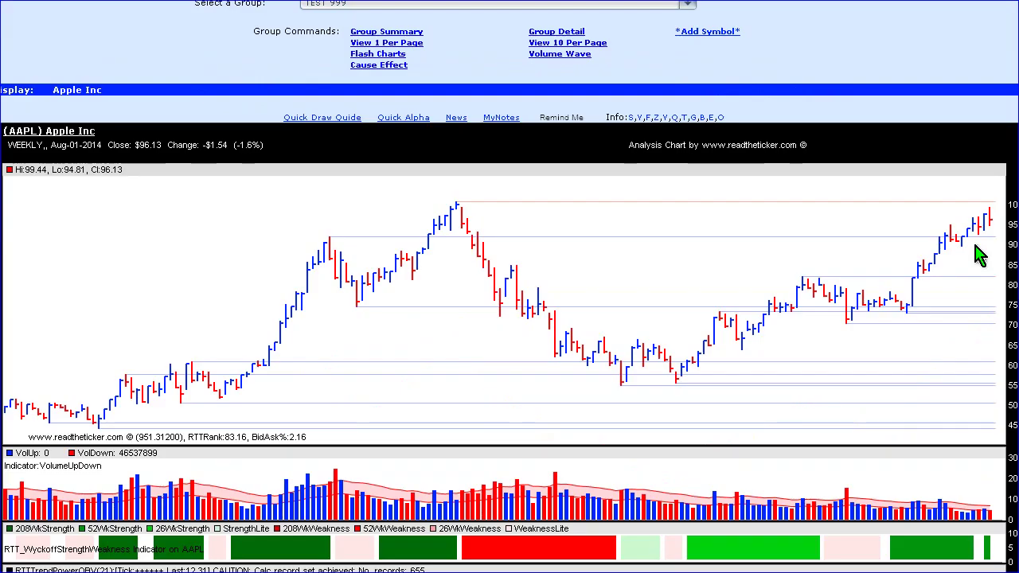
scroll(979, 255, down, 1)
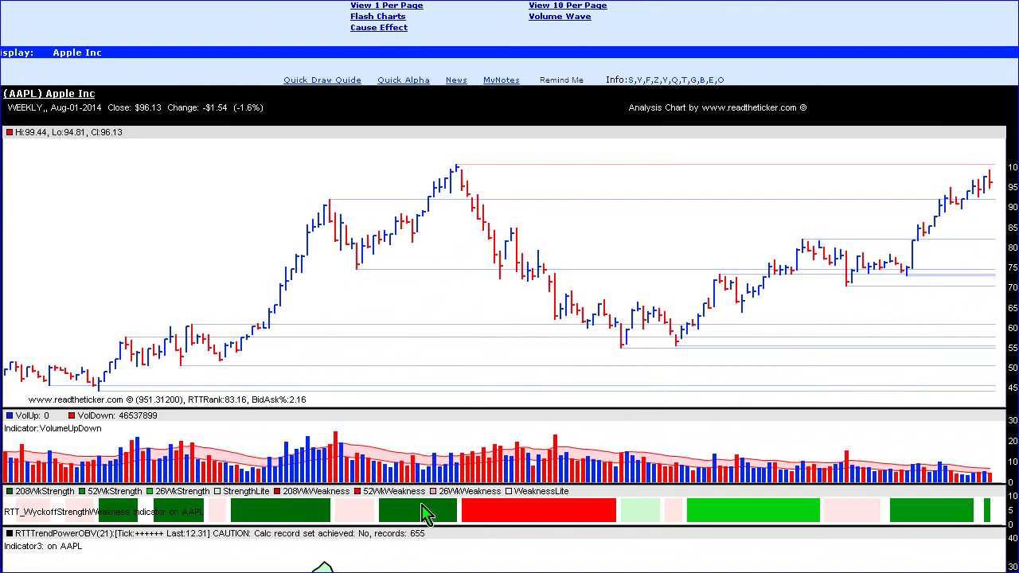
click(462, 516)
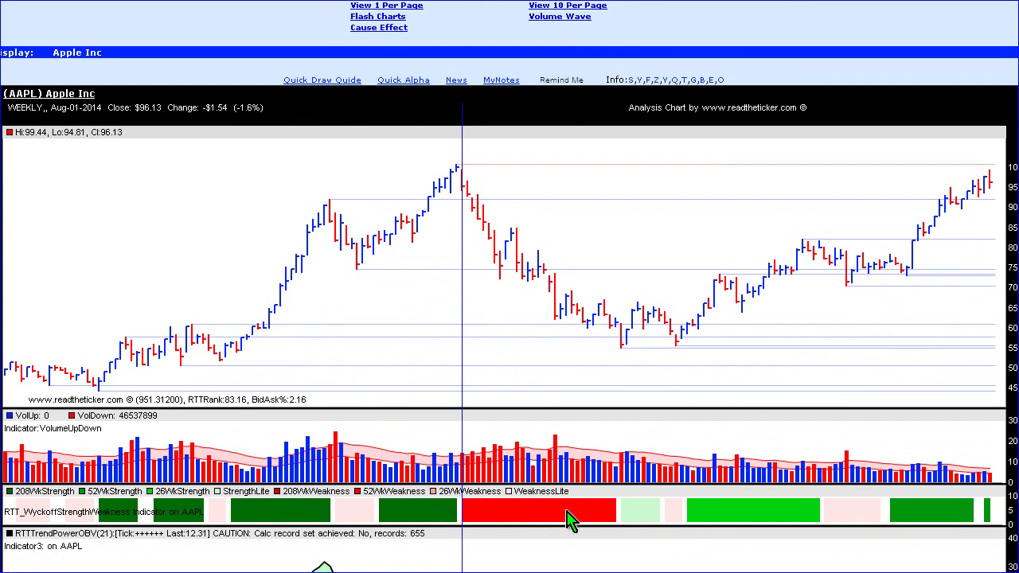
click(614, 512)
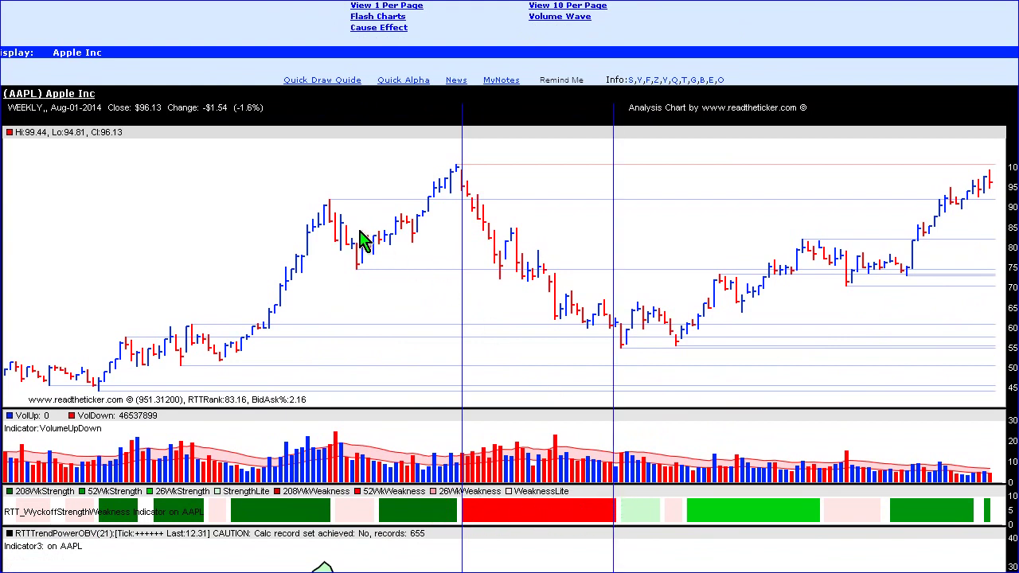
click(345, 267)
click(390, 170)
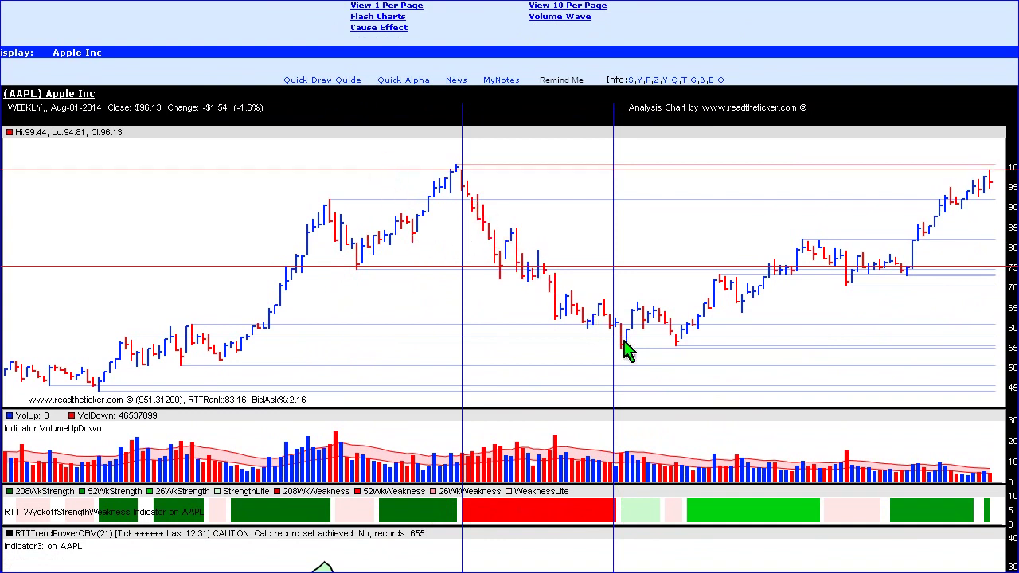
Clear all marker lines and draw horizontal levels near 68 and 57.
key(Escape)
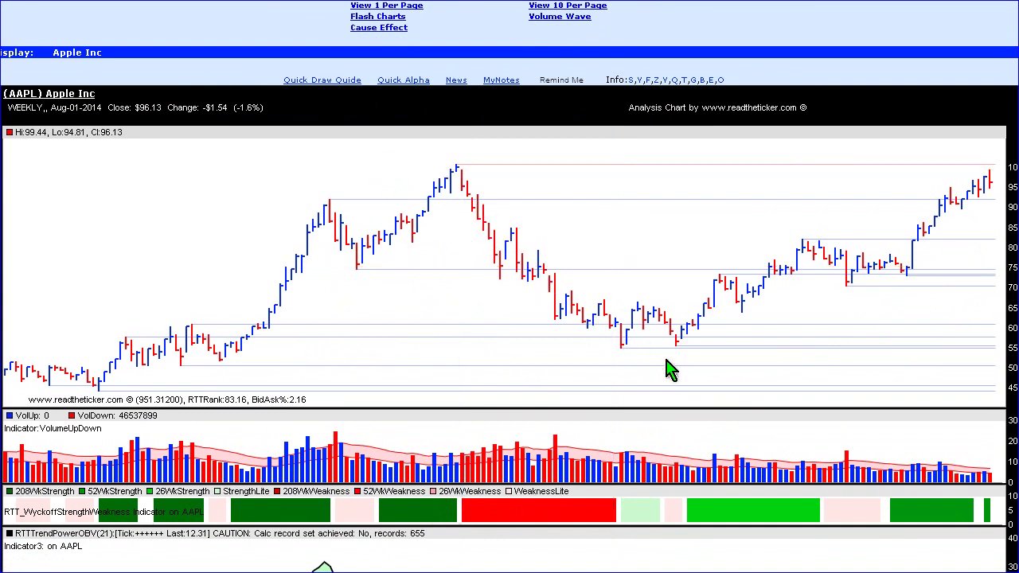
click(583, 294)
click(614, 333)
click(614, 351)
key(Escape)
click(592, 295)
click(604, 342)
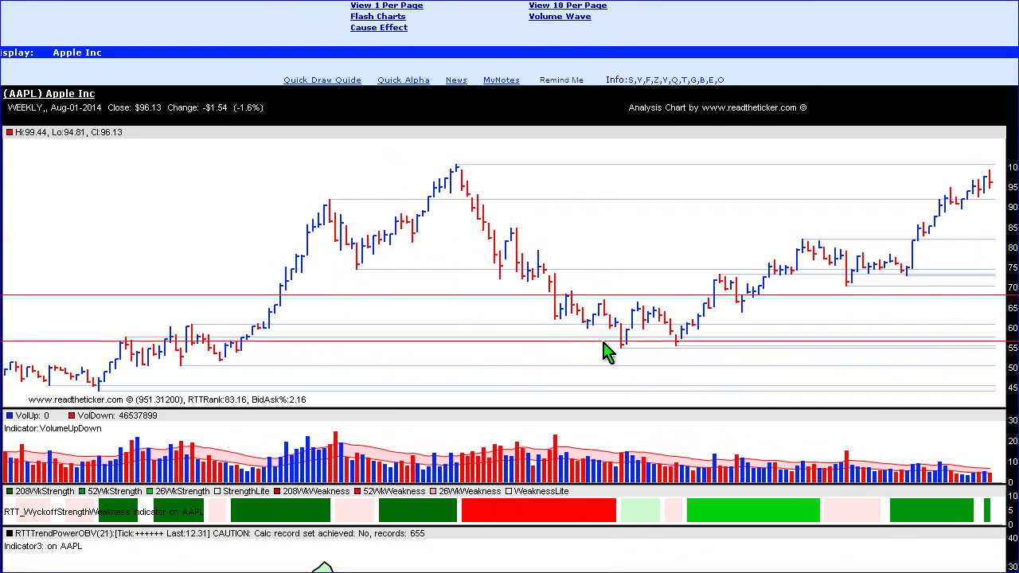
Bracket the bright green and dark green strength stretches with date markers, then clear them.
click(820, 512)
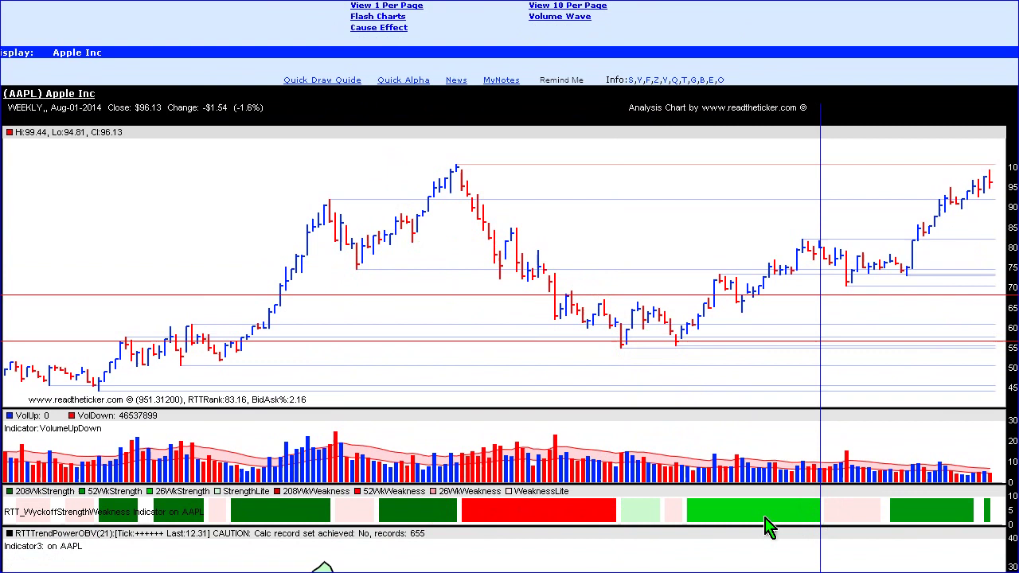
click(687, 512)
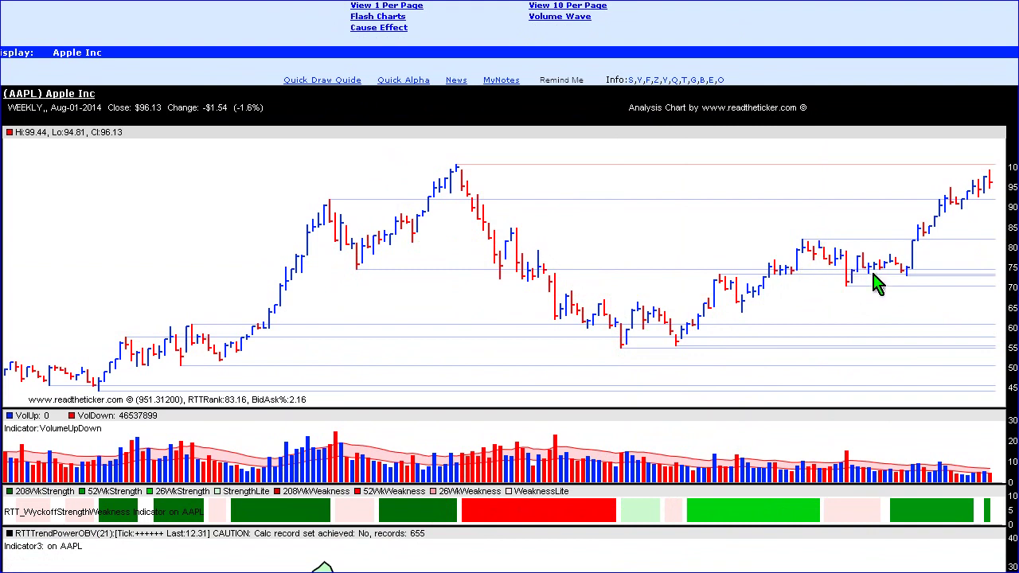
click(241, 522)
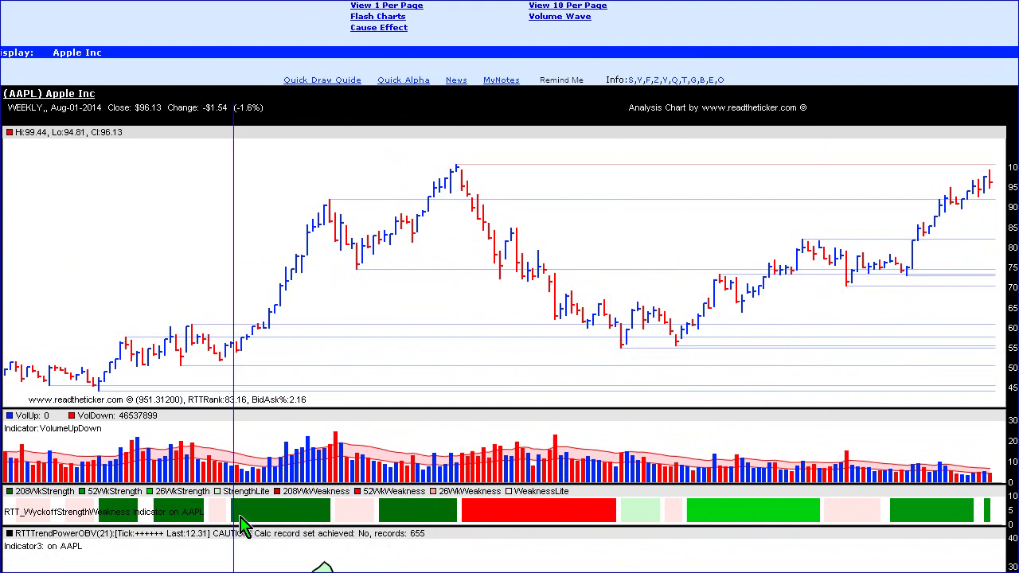
click(329, 513)
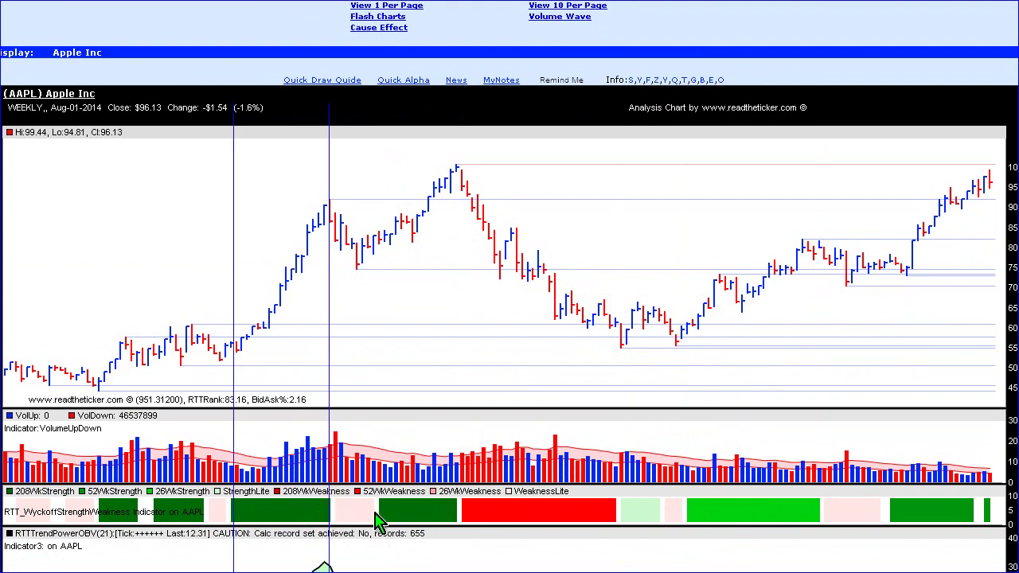
click(340, 515)
Mark the start and end of the pale weakness stretch, then clear the markers.
click(336, 514)
click(378, 509)
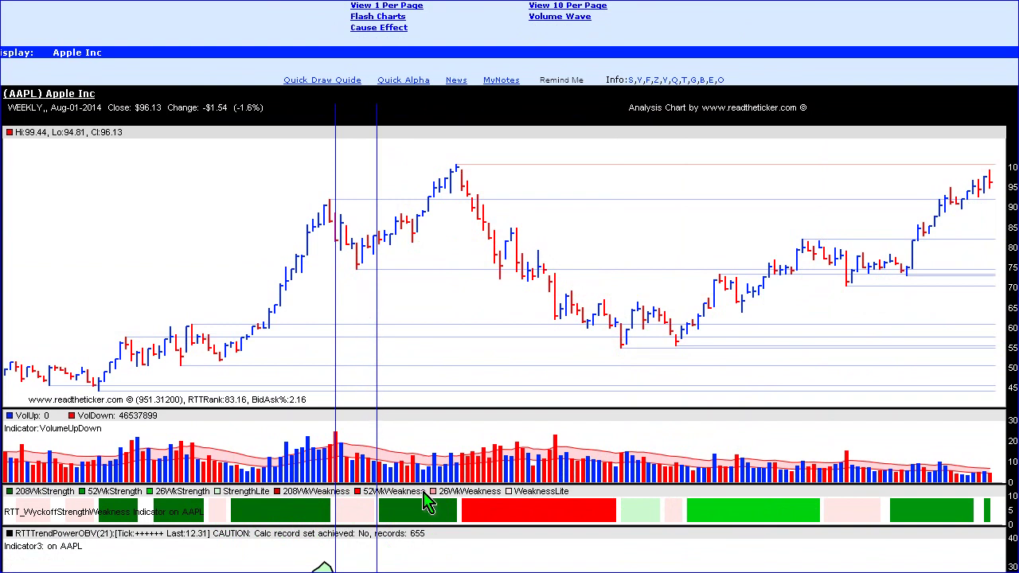
click(439, 518)
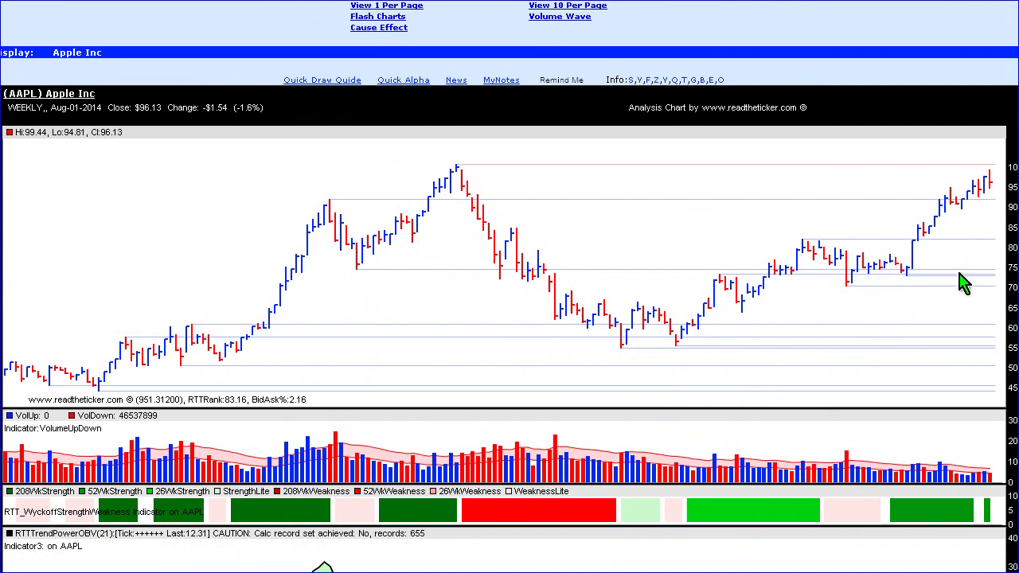
Bring the TrendPowerOBV pane into view and bracket the red weakness stretch with date markers.
scroll(1011, 207, down, 1)
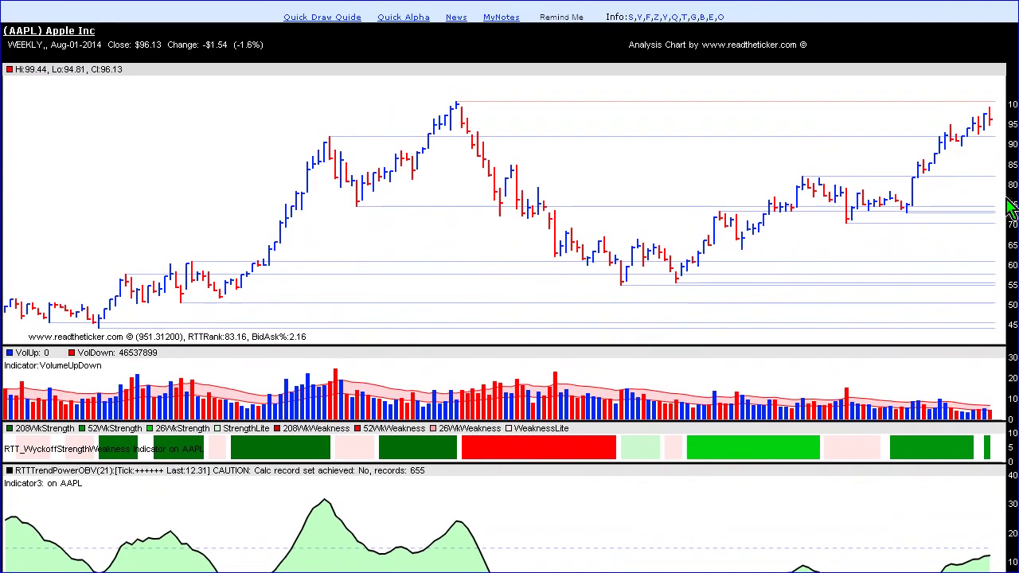
scroll(1011, 208, down, 1)
scroll(1011, 207, down, 2)
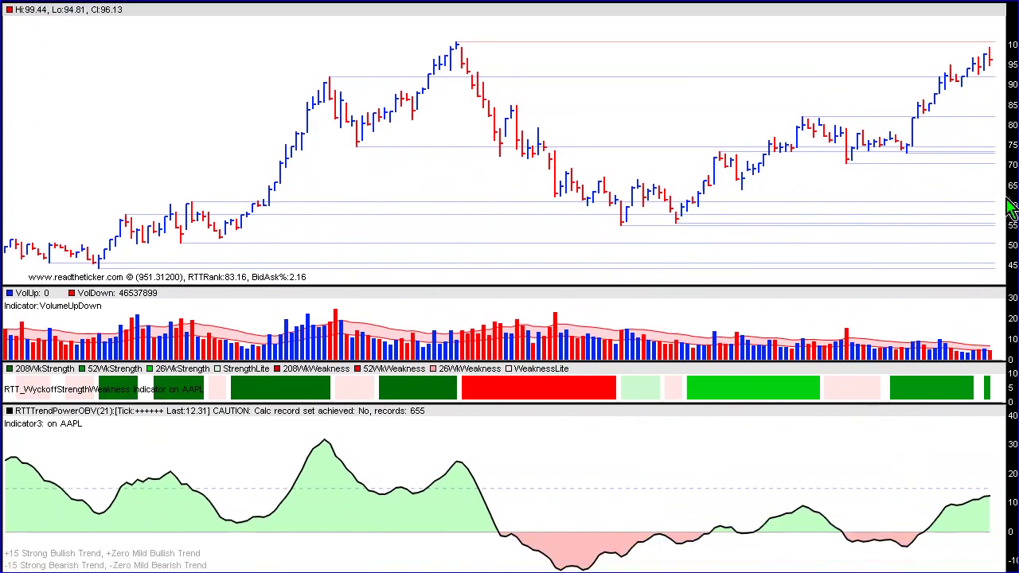
scroll(1011, 208, up, 1)
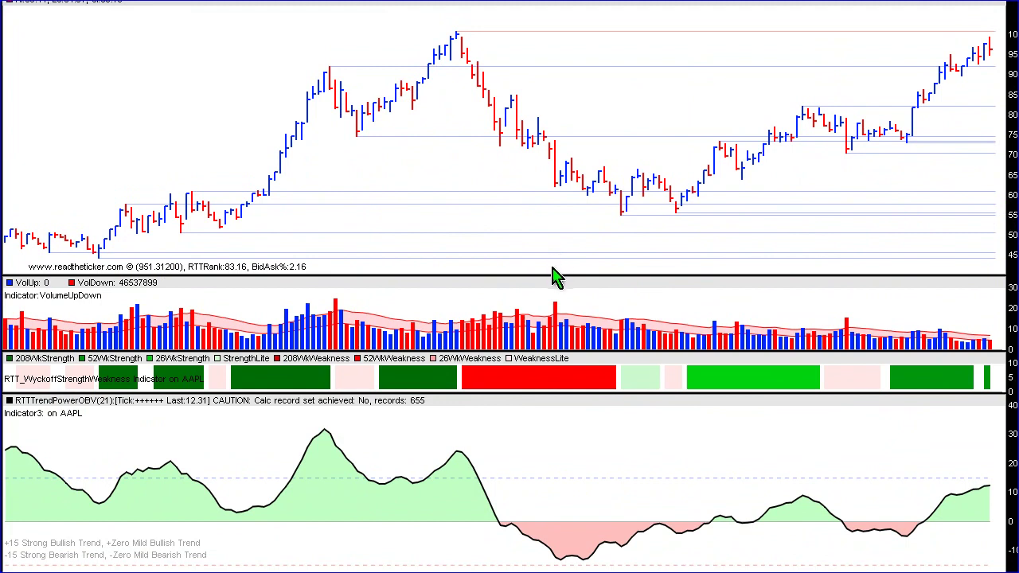
click(459, 380)
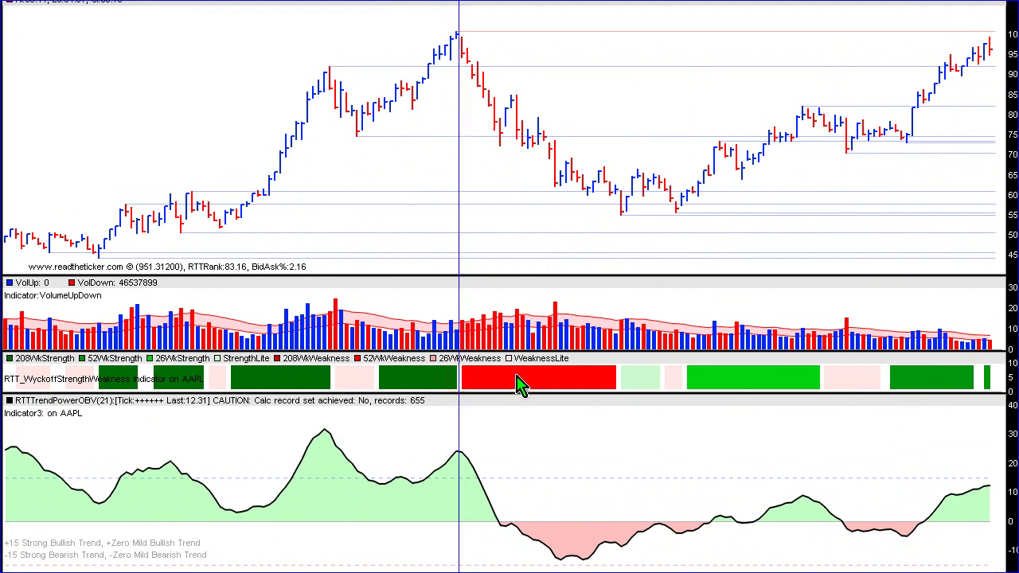
click(615, 381)
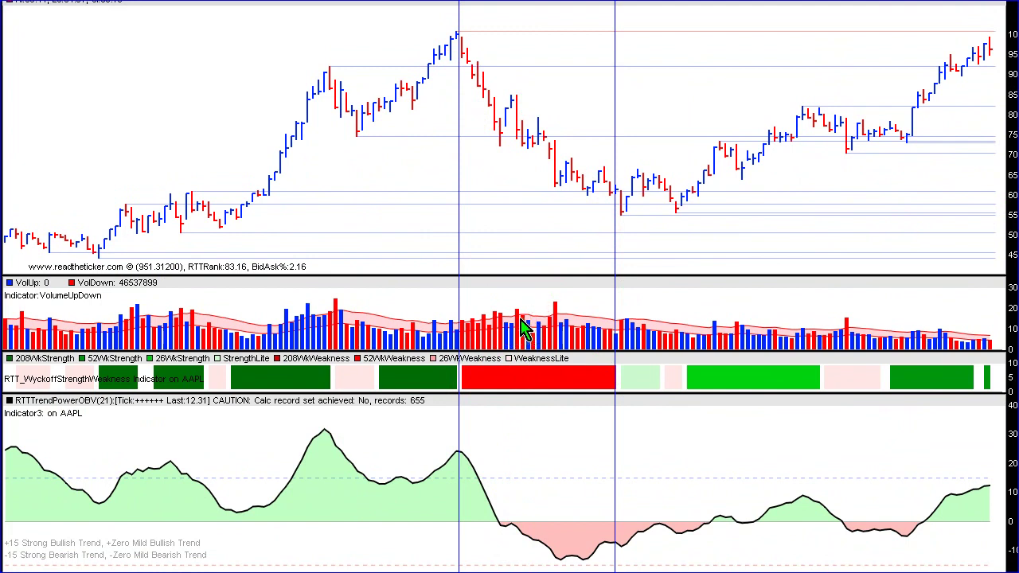
Mark the top of the decline and its high-volume bar, then clear those markers.
click(461, 334)
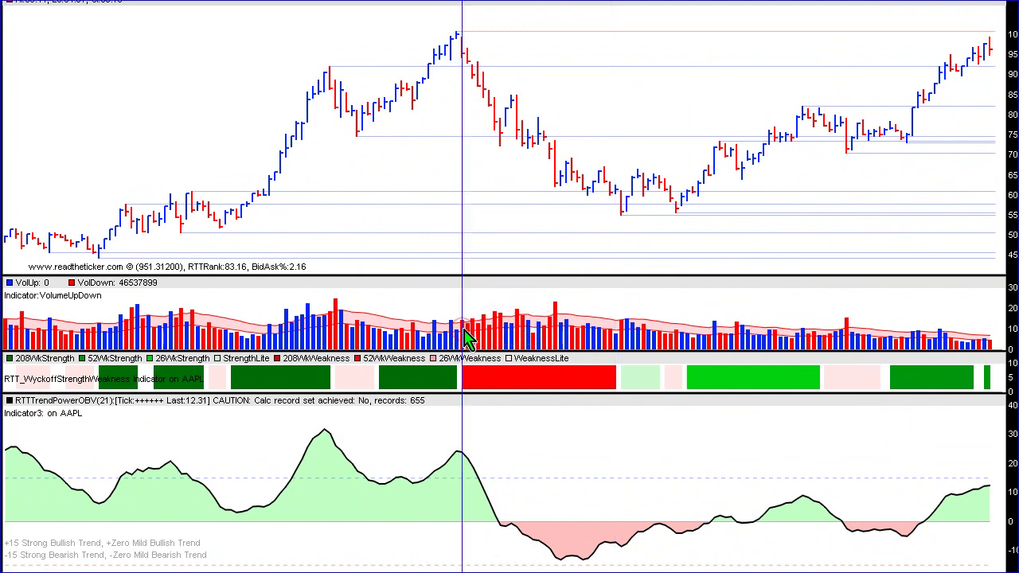
click(557, 334)
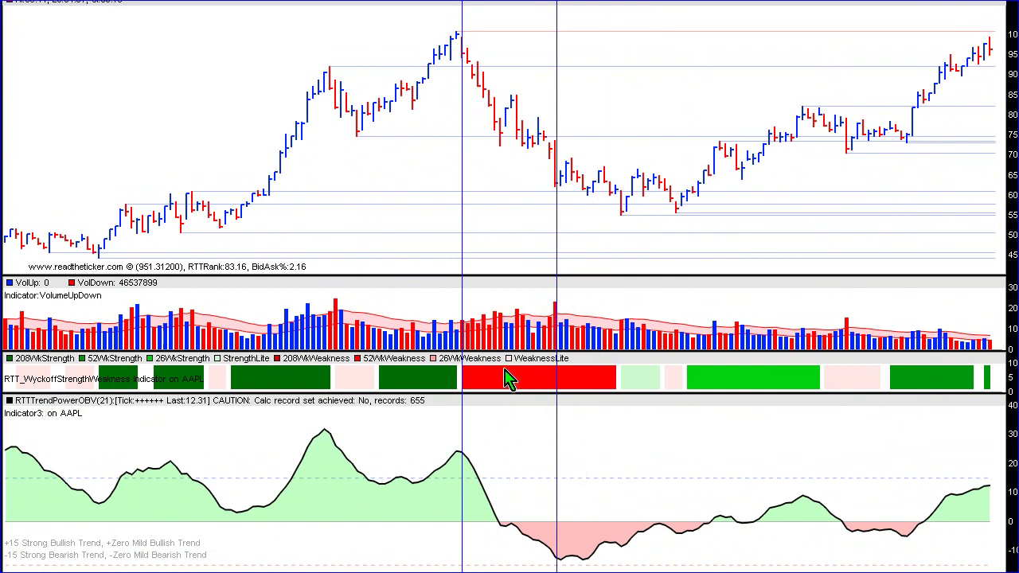
click(528, 411)
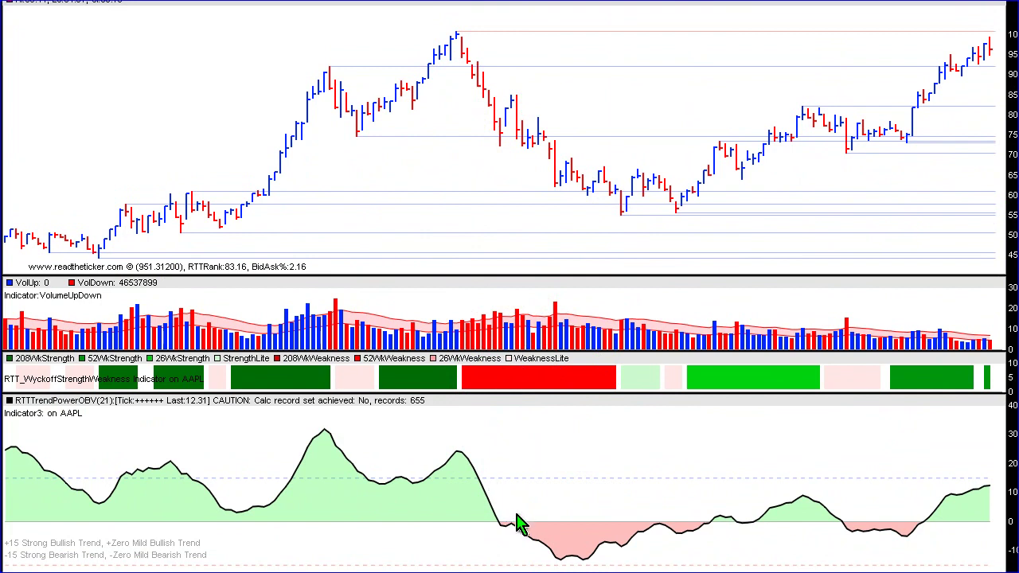
Bracket the bright green strength stretch and mark two bars up the rally near the ~82 peak.
click(721, 401)
click(688, 390)
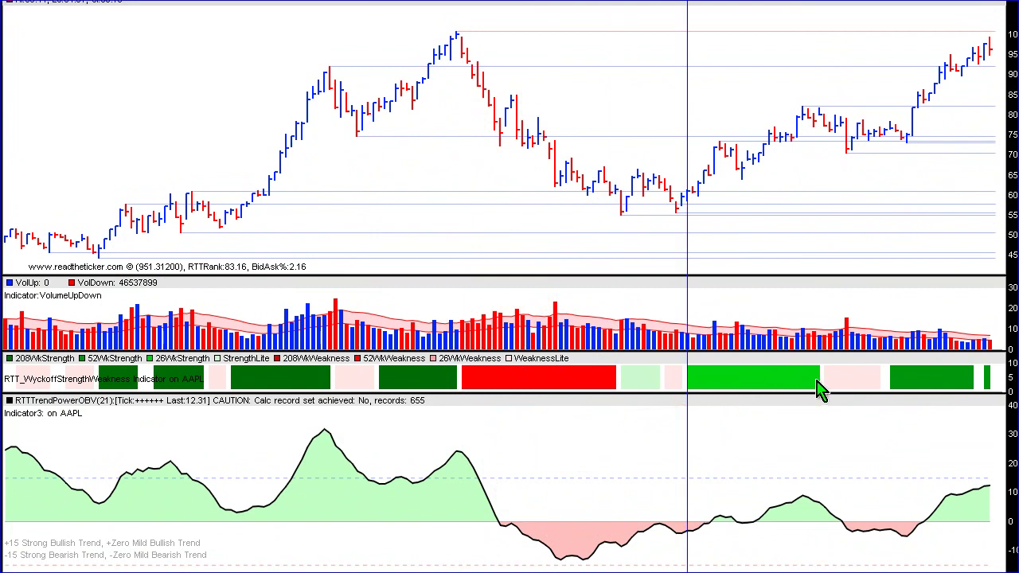
click(816, 380)
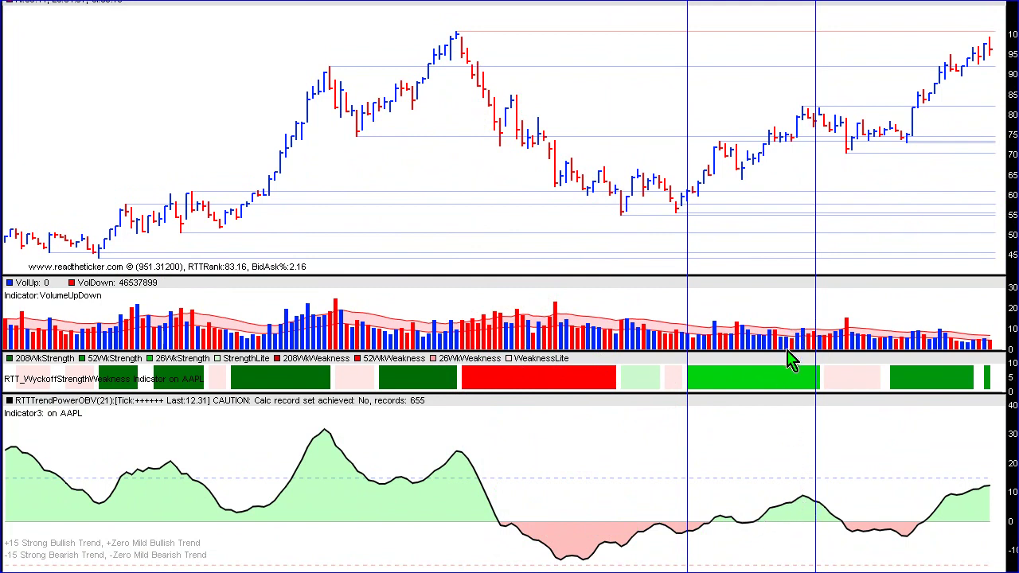
click(770, 326)
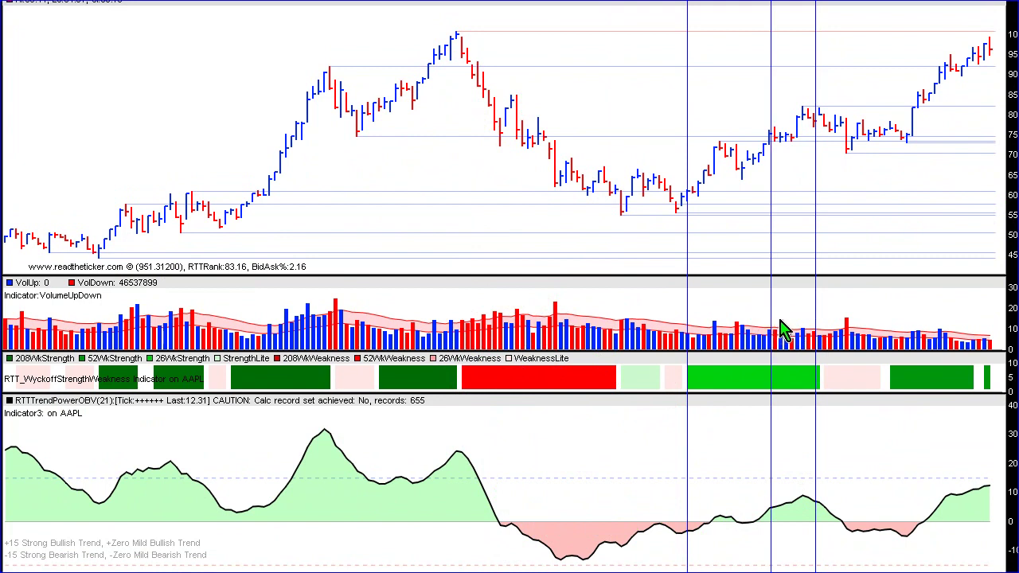
click(789, 322)
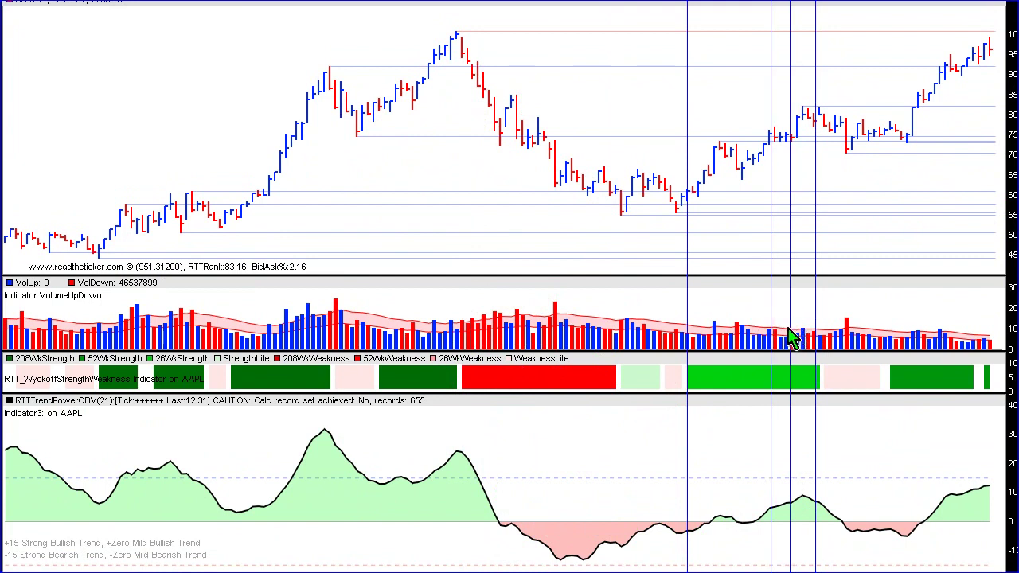
Clear the vertical markers and mark the final strength stretch, latest weekly bar and final rally.
right_click(726, 334)
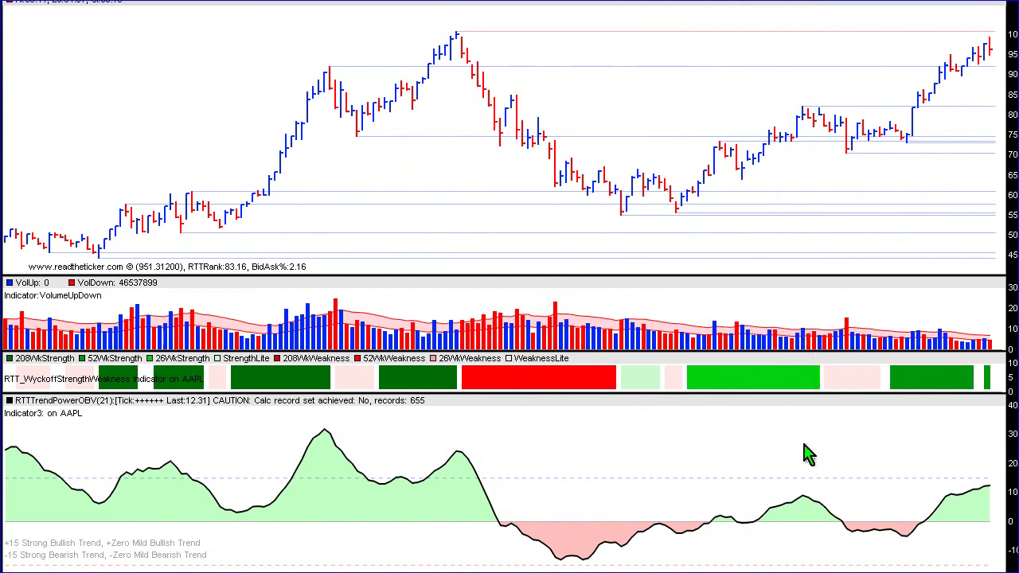
click(904, 541)
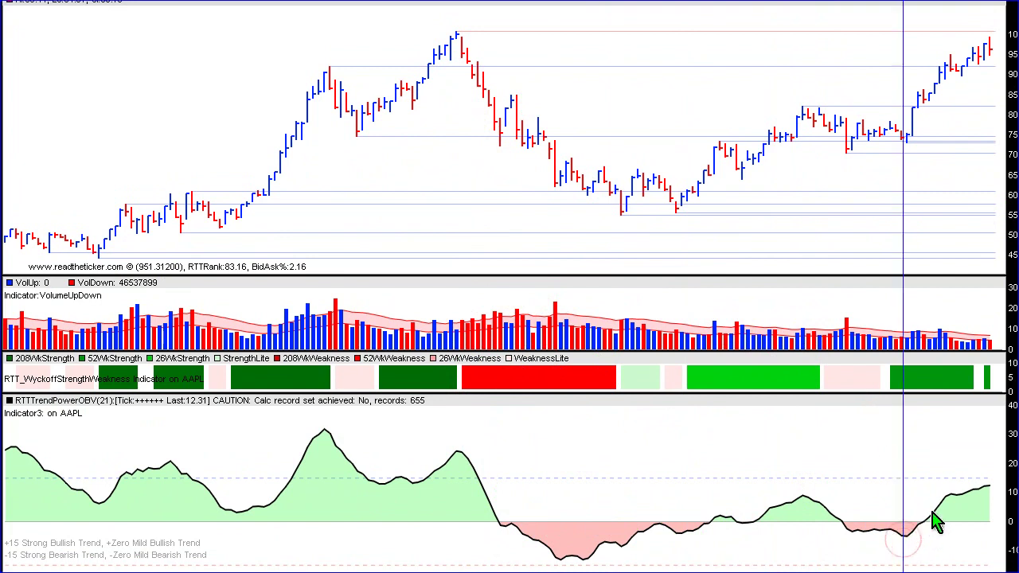
click(990, 485)
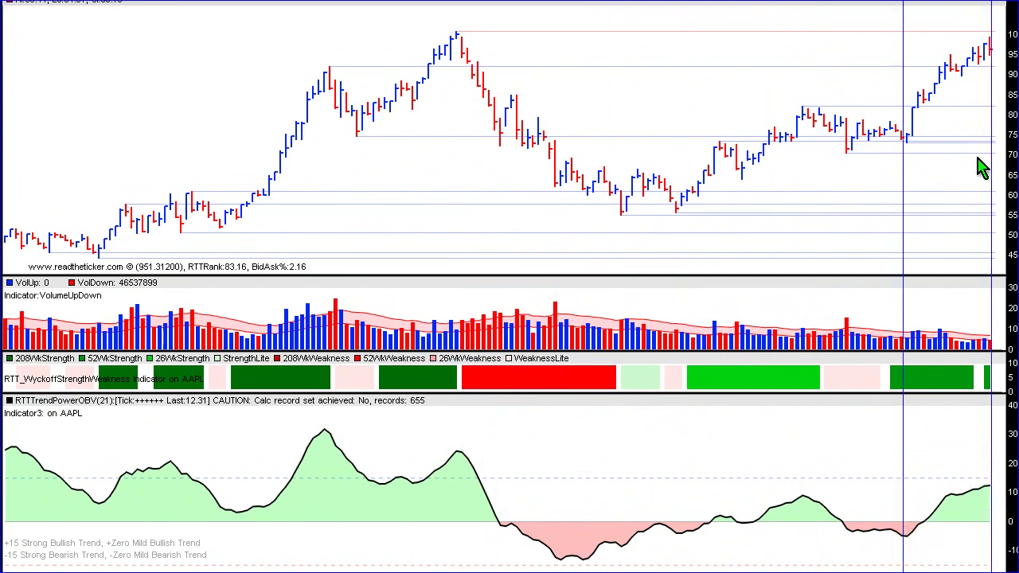
click(948, 358)
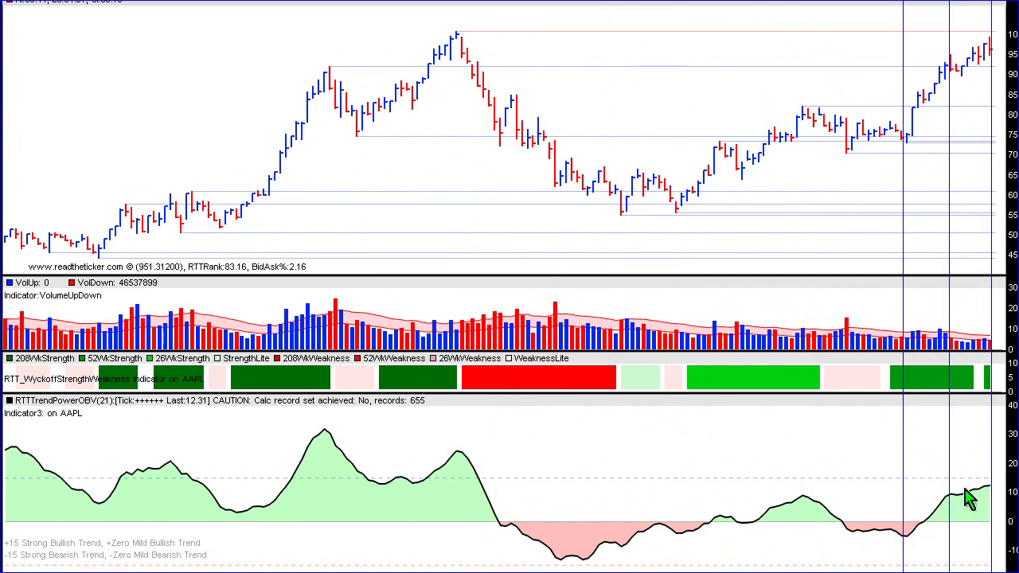
Mark the rally start, 92 peak, mid-2012 pullback, 100 peak and trough, then briefly highlight the 92 level.
click(242, 526)
click(329, 434)
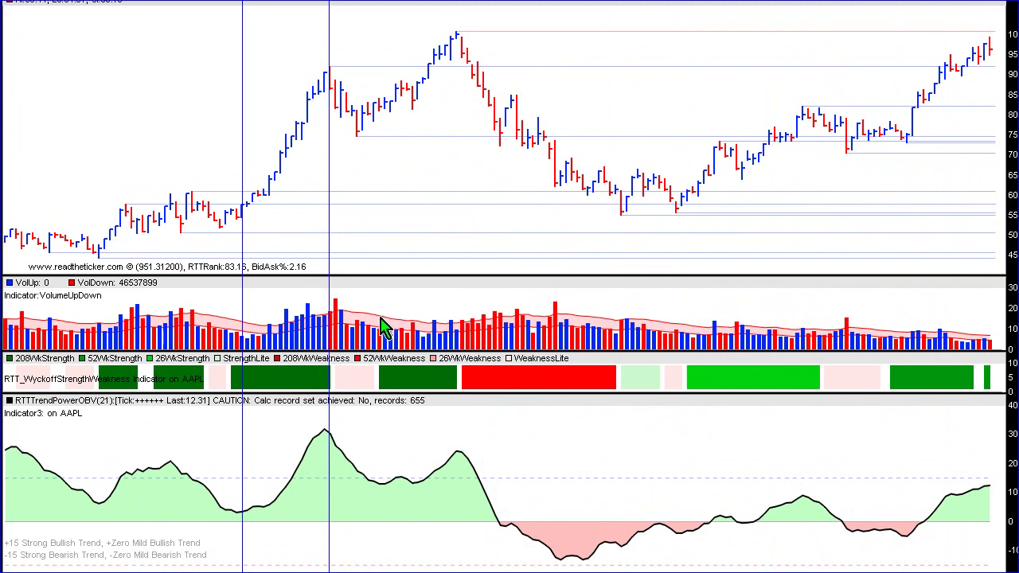
click(410, 487)
click(409, 494)
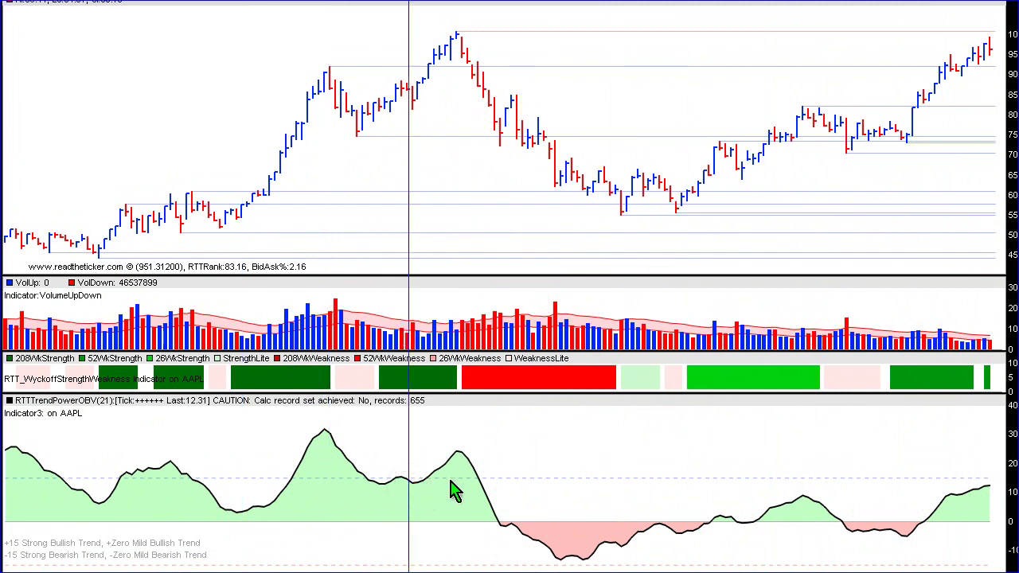
click(458, 462)
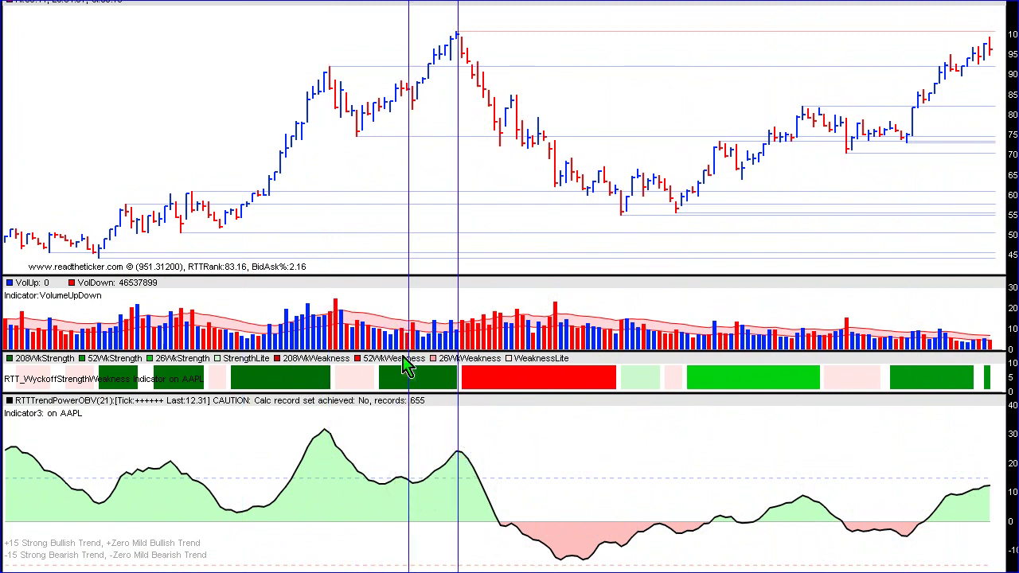
click(324, 98)
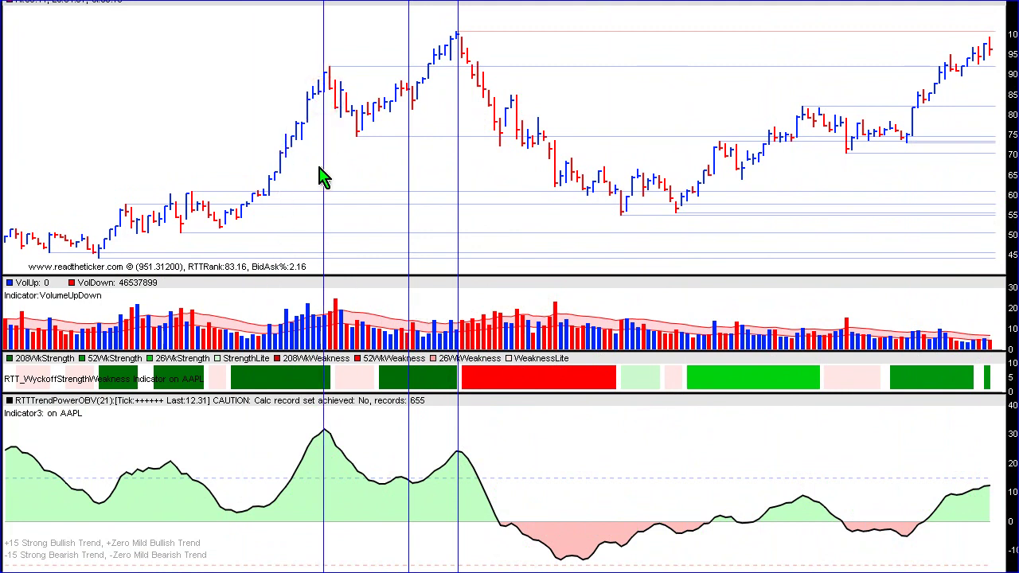
click(226, 231)
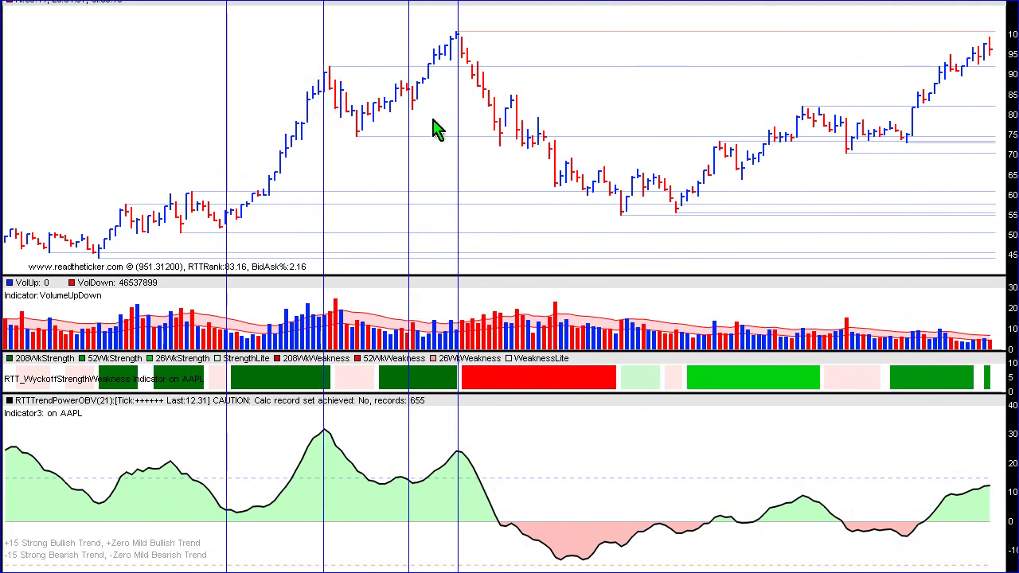
click(397, 67)
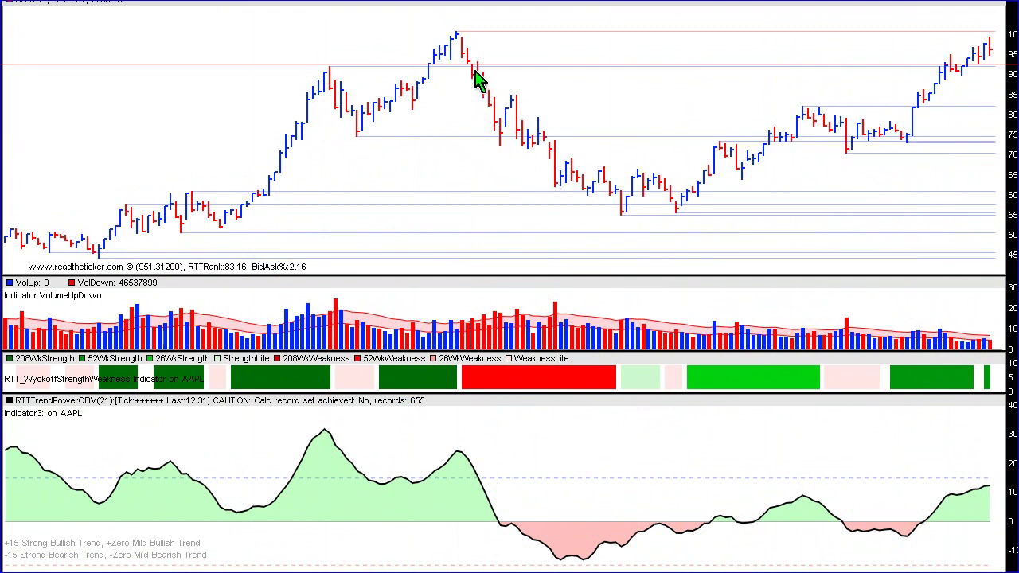
click(452, 102)
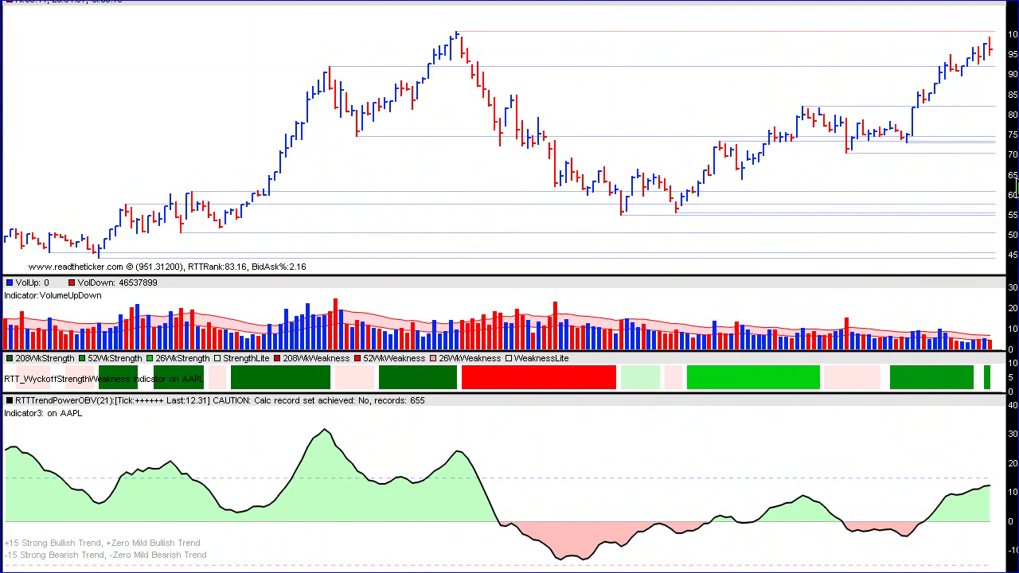
Mark mid-2013, late-2013 and early-2012 OBV turning points on the RTTOBV pane, then delete all markers.
scroll(1015, 184, down, 5)
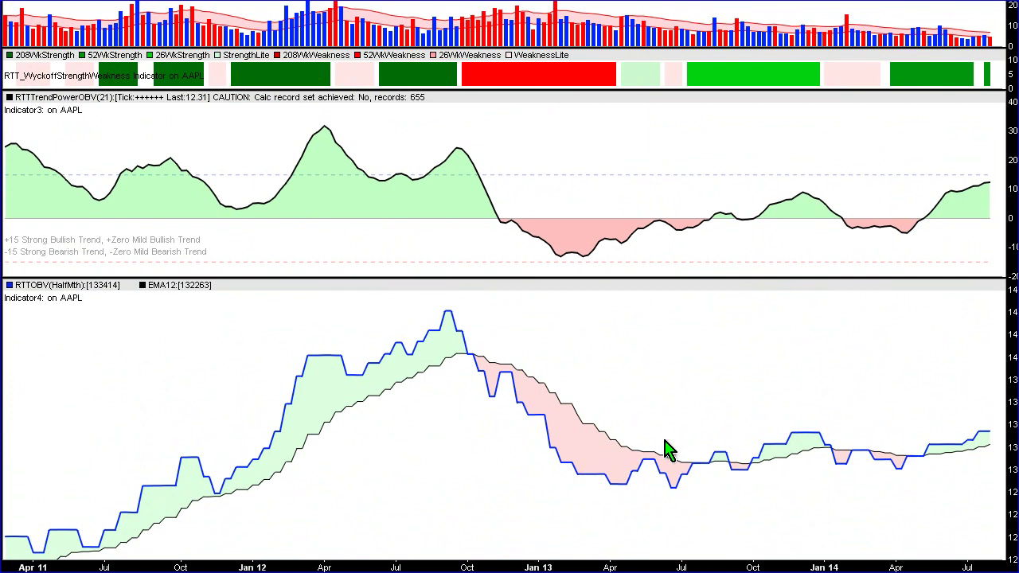
click(694, 480)
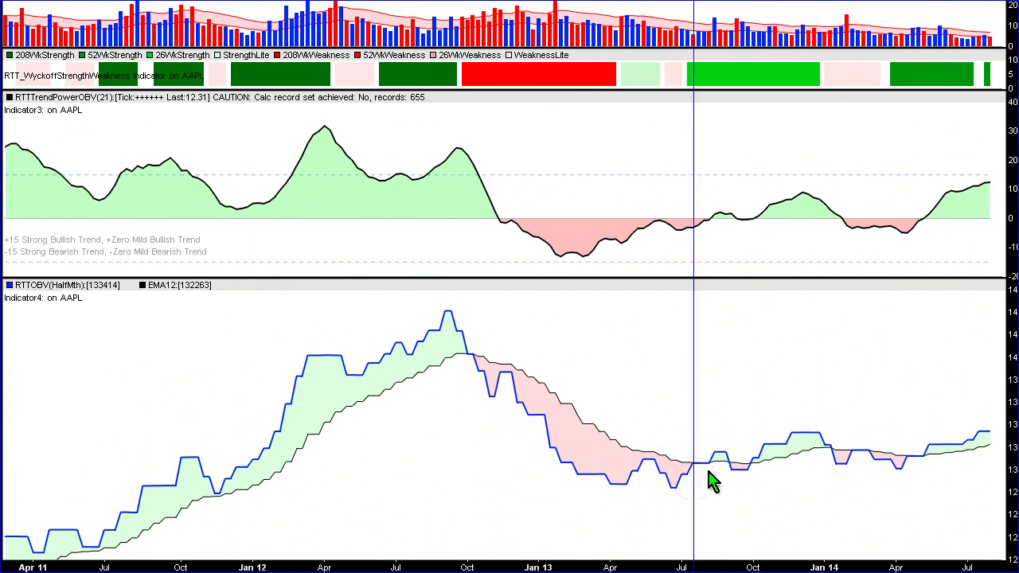
click(728, 476)
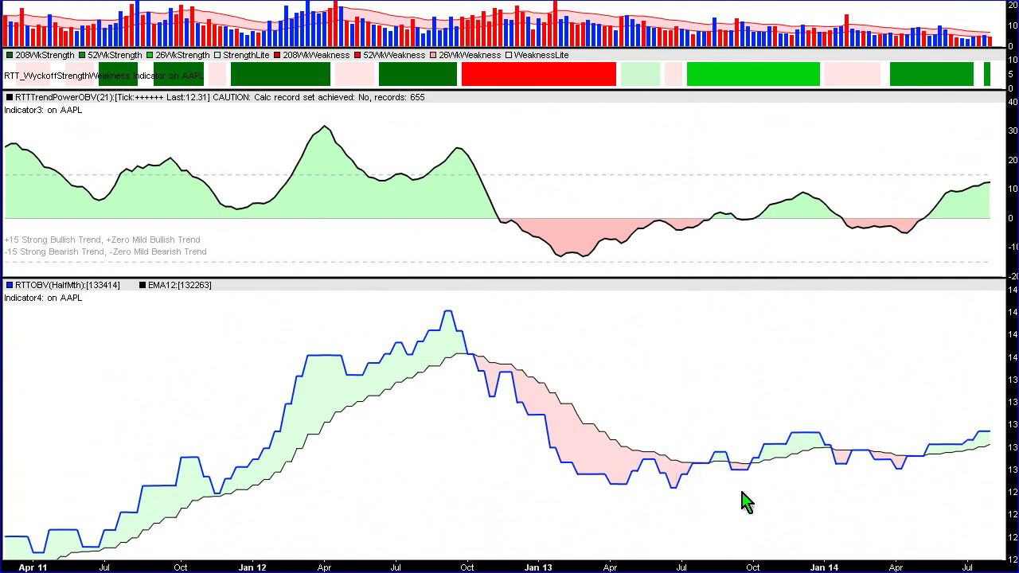
click(740, 491)
click(802, 445)
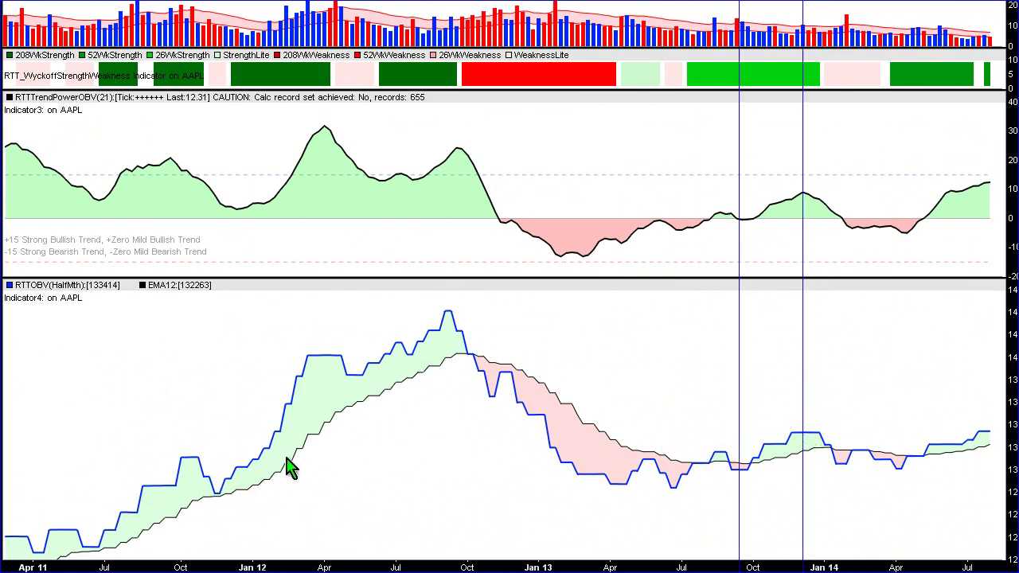
click(236, 514)
click(319, 438)
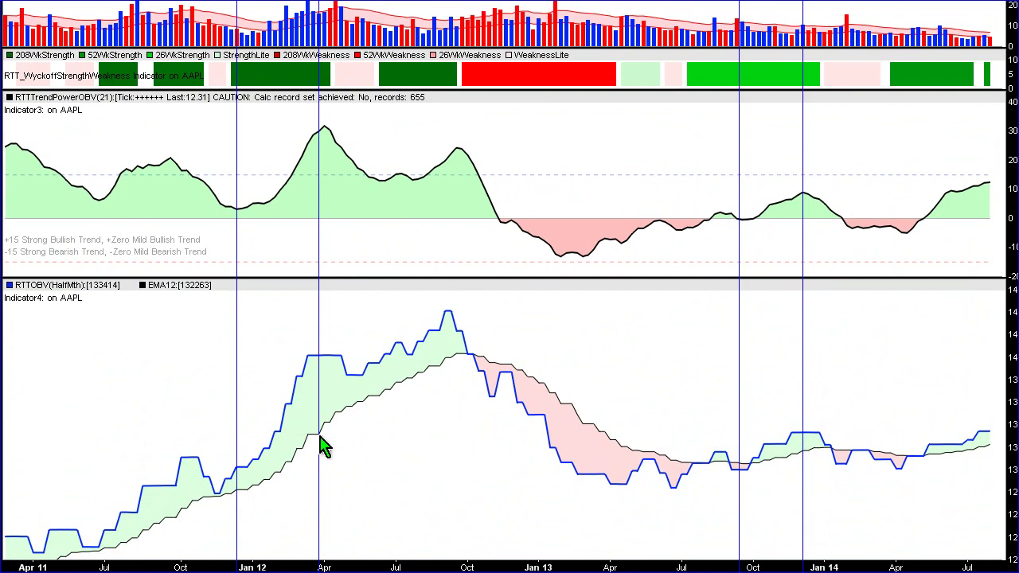
key(Delete)
Mark the OBV peak and its breakdown, then clear the markers and return toward General Settings.
click(451, 326)
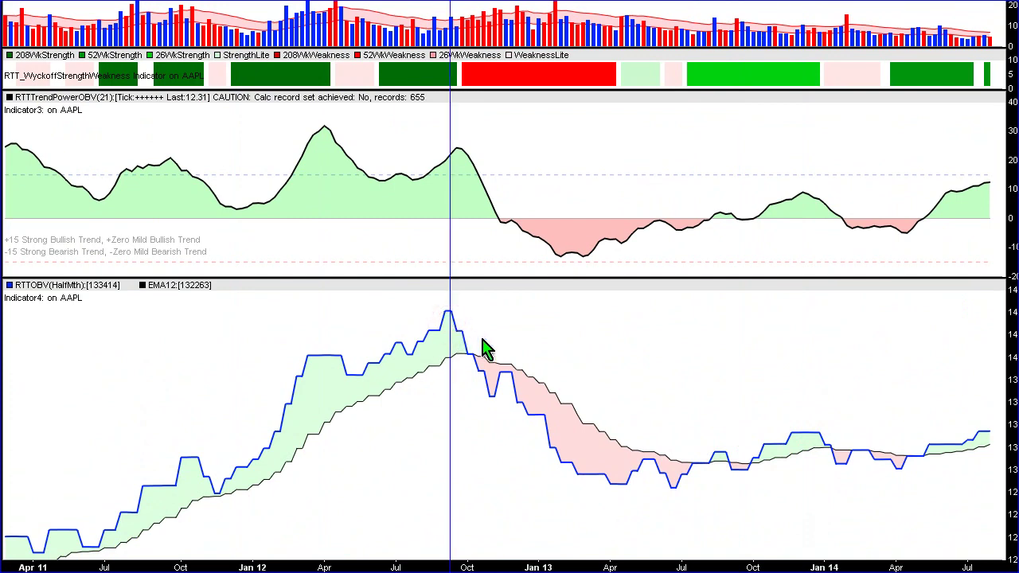
click(501, 374)
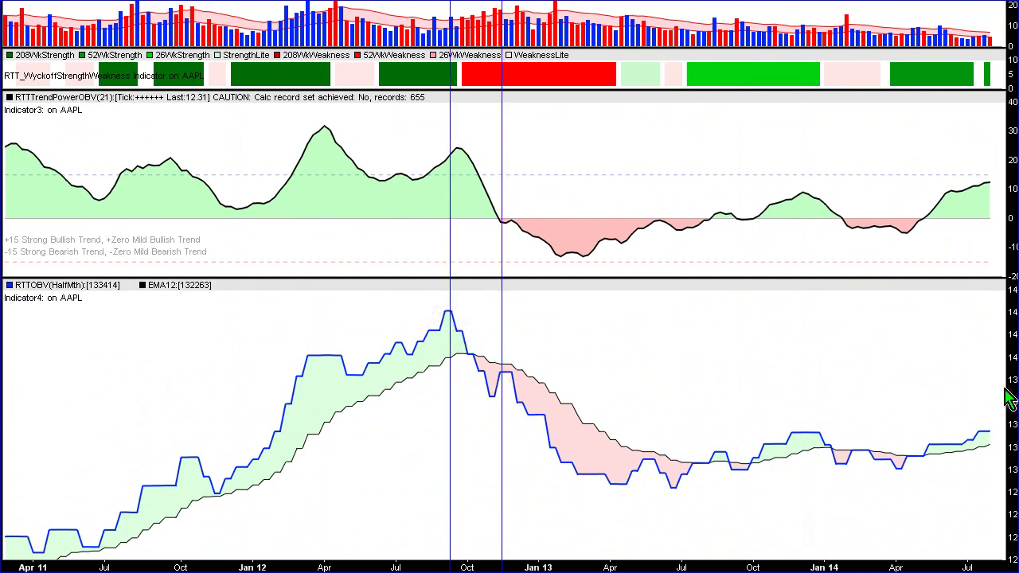
scroll(763, 278, up, 5)
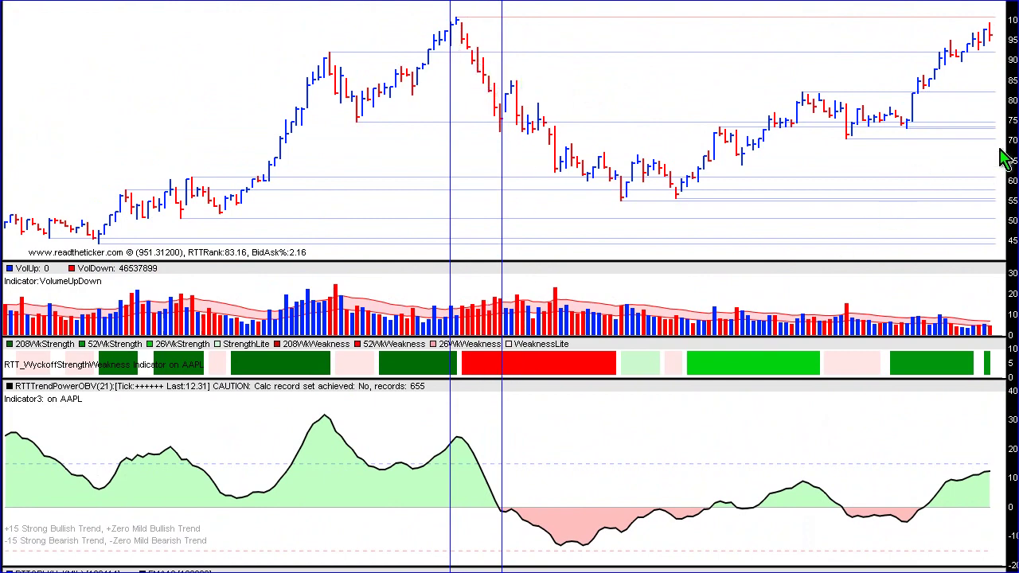
scroll(1005, 157, down, 7)
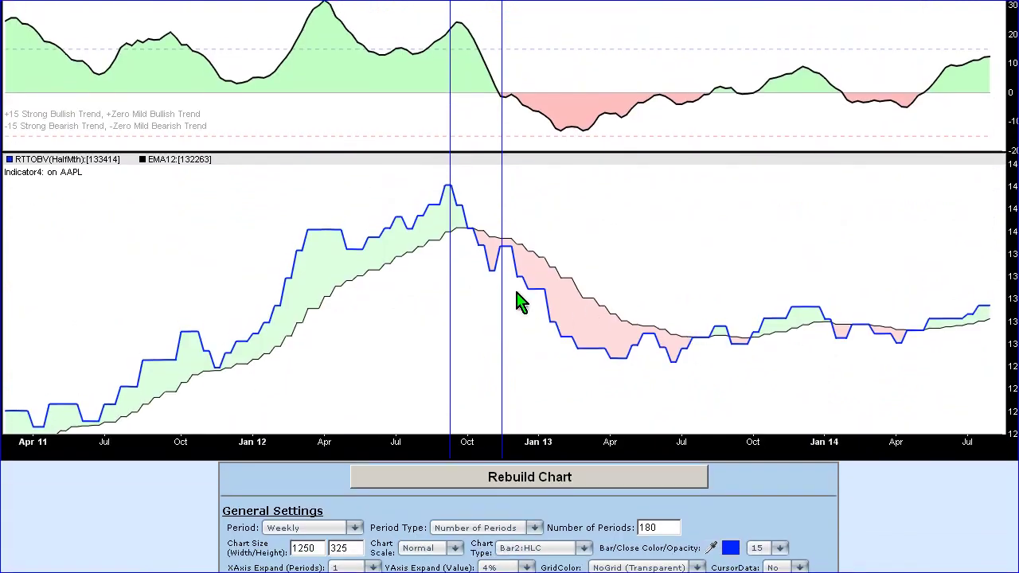
click(534, 244)
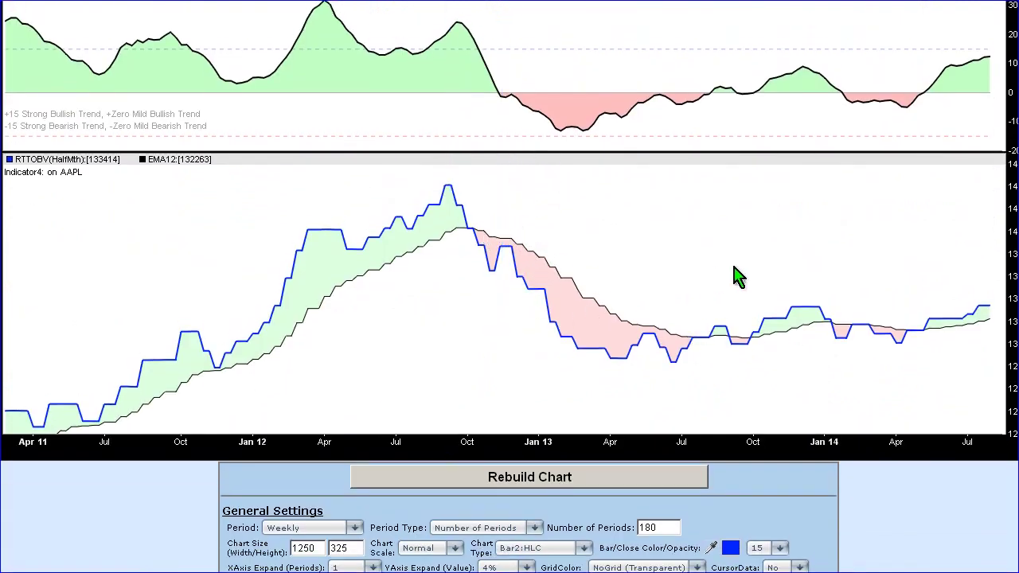
scroll(736, 275, up, 8)
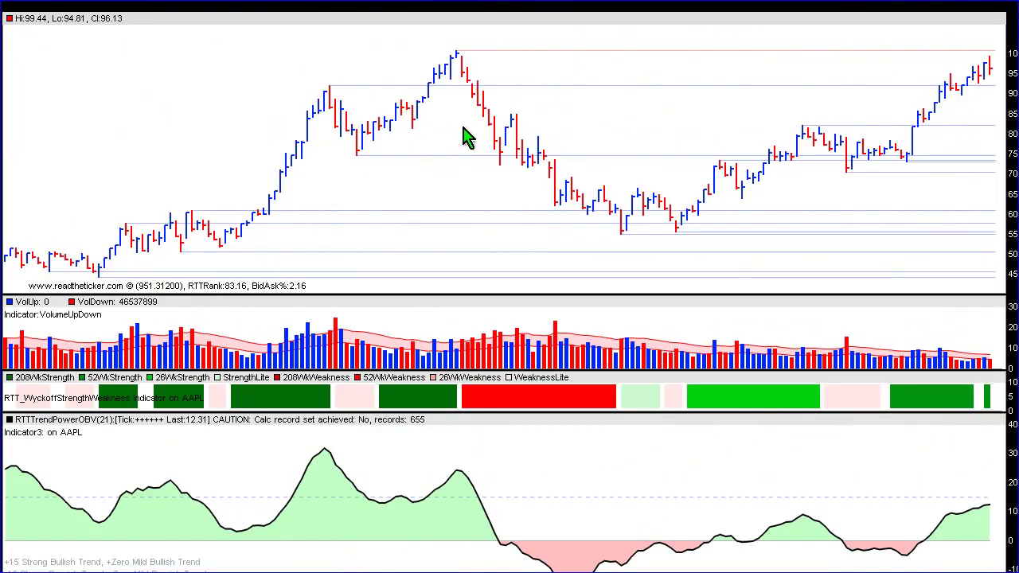
Mark the start and end of the late-2012 price breakdown with date markers.
click(504, 166)
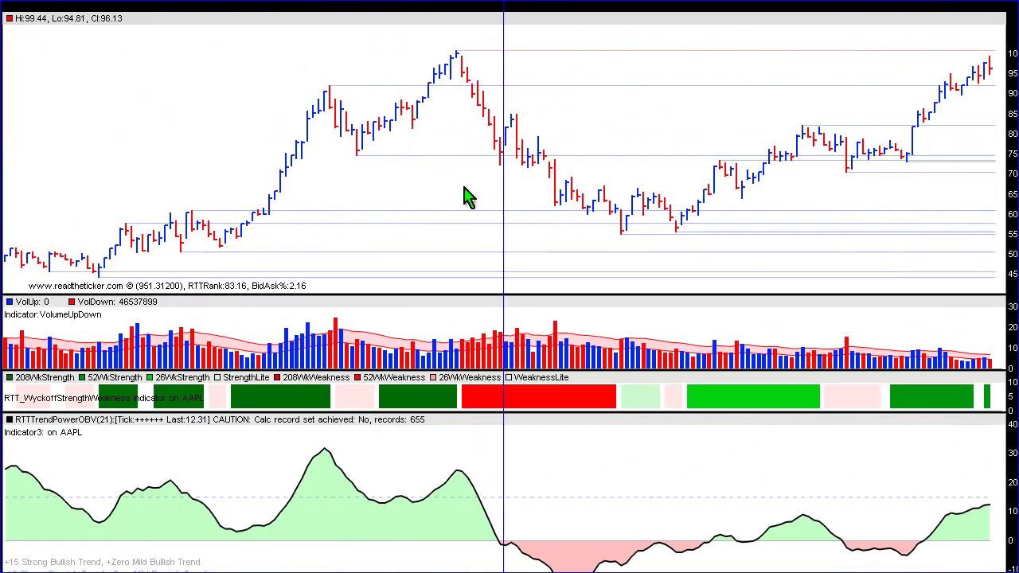
click(488, 166)
click(487, 171)
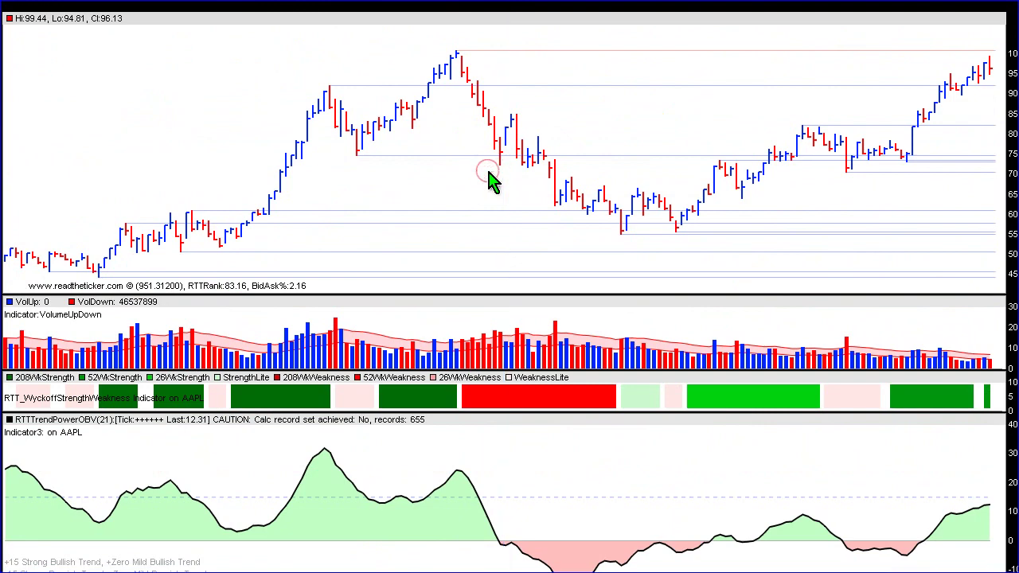
click(489, 180)
click(524, 171)
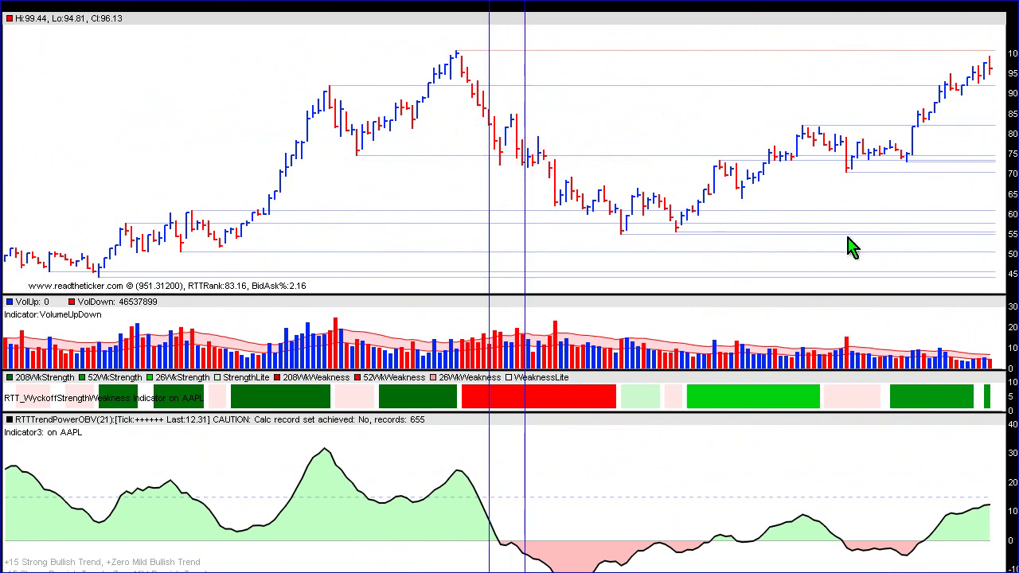
scroll(852, 246, down, 5)
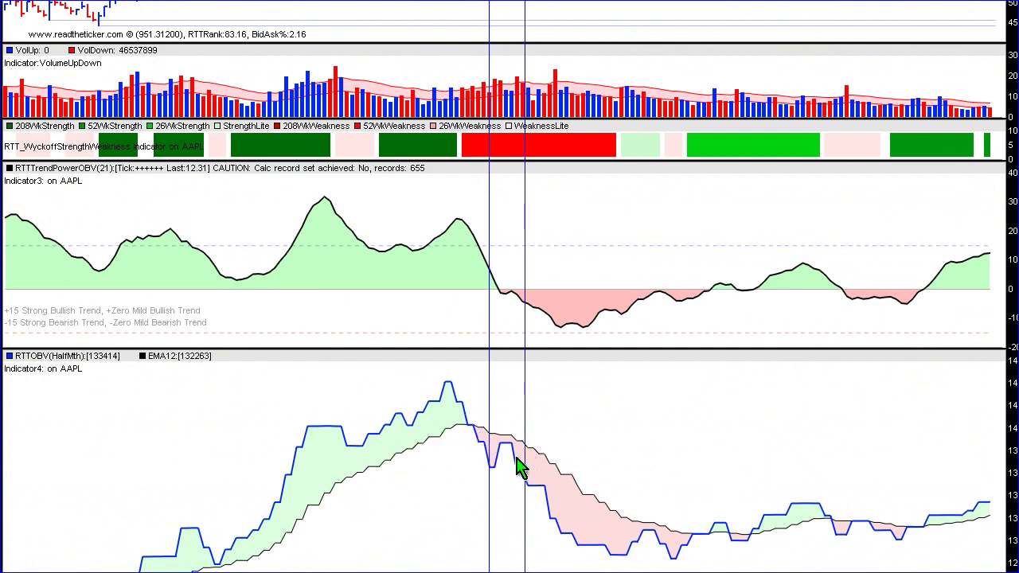
Drop date markers at the April 2014 week and the latest week, then view the RTTOBV pane.
click(493, 479)
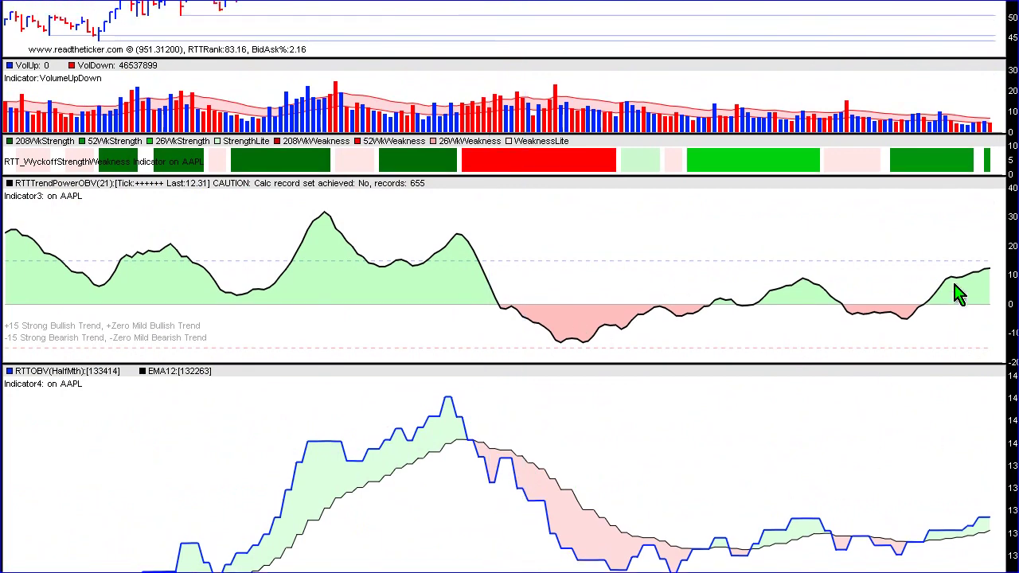
scroll(957, 293, down, 3)
scroll(958, 292, up, 2)
scroll(958, 293, up, 5)
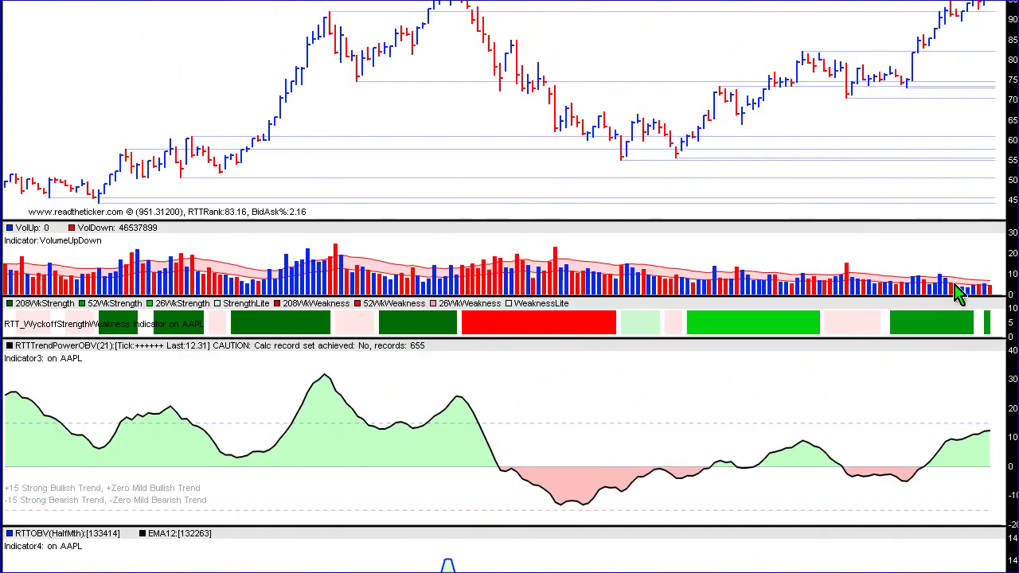
click(905, 157)
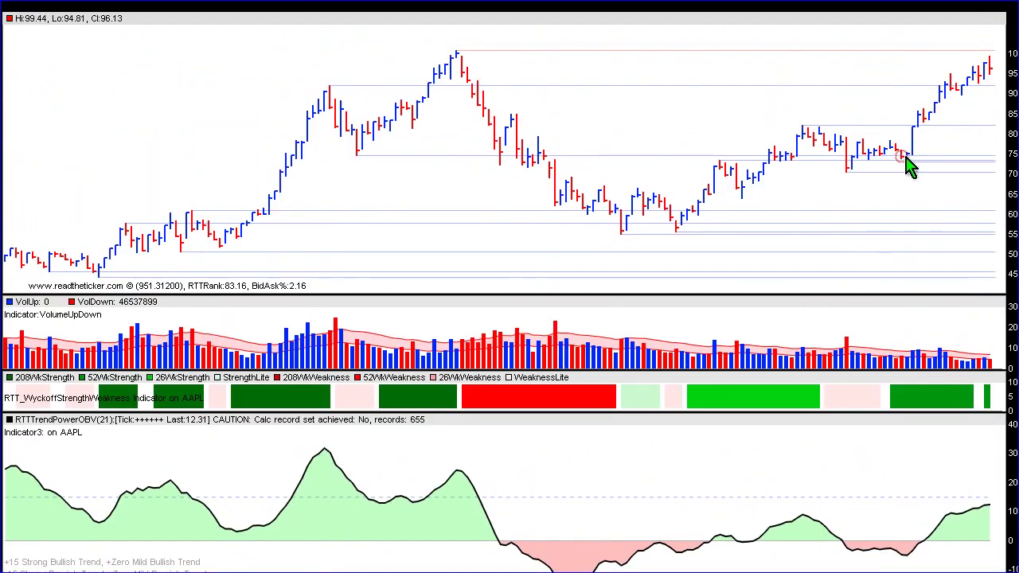
click(992, 103)
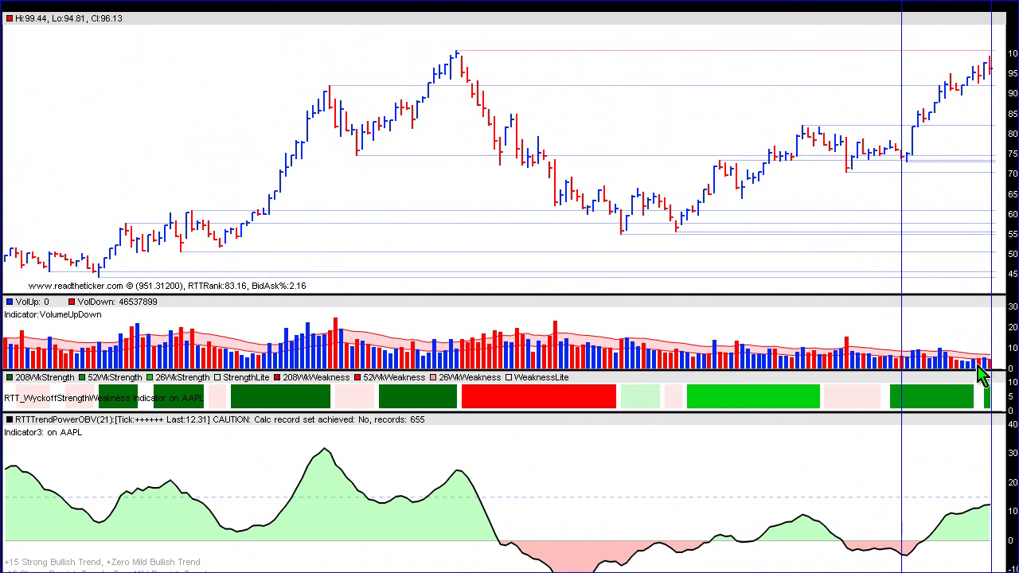
scroll(1015, 347, down, 5)
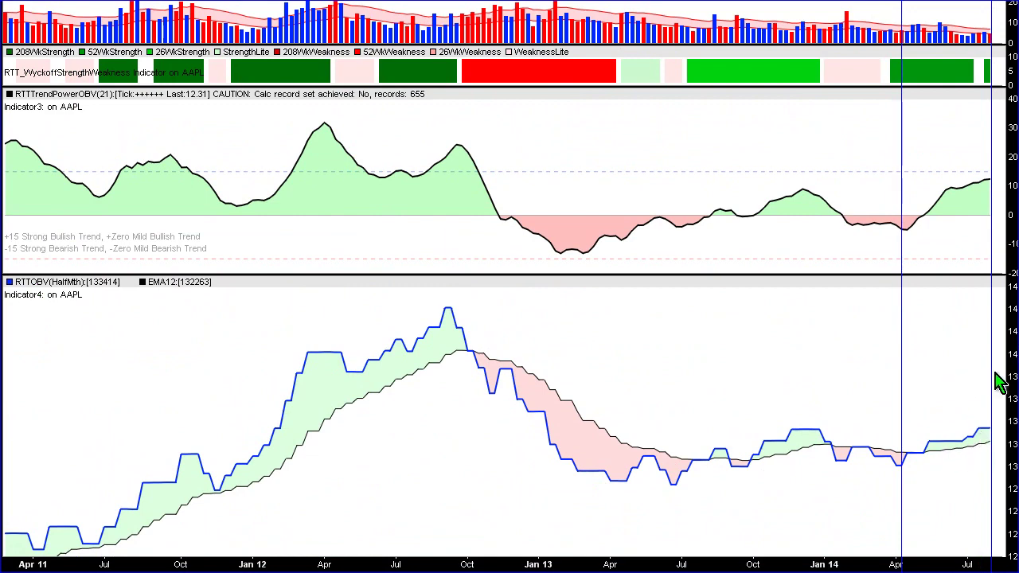
Clear the two vertical date markers from the AAPL weekly chart via the RTTOBV pane.
scroll(999, 380, down, 2)
scroll(1000, 377, up, 2)
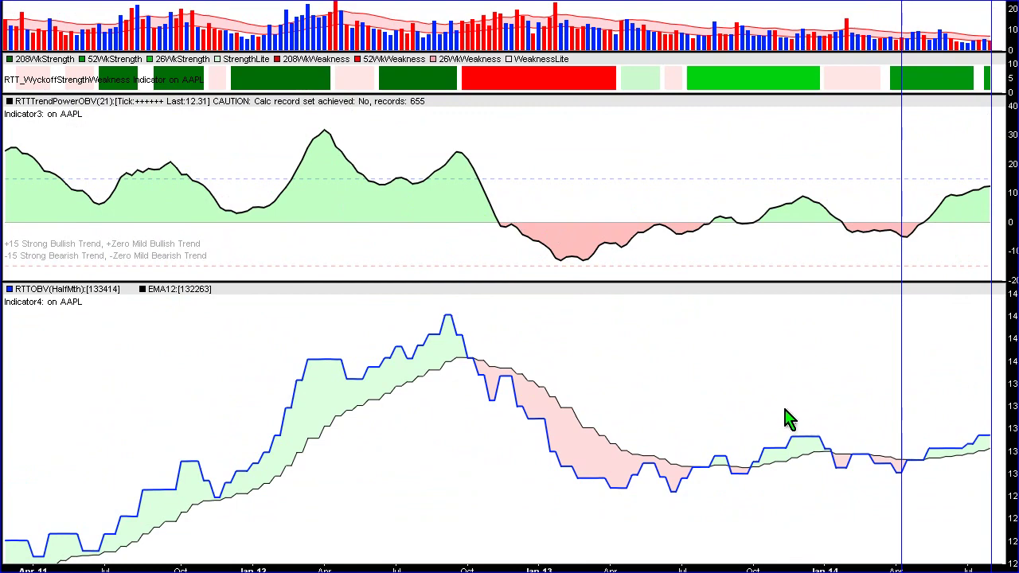
click(699, 353)
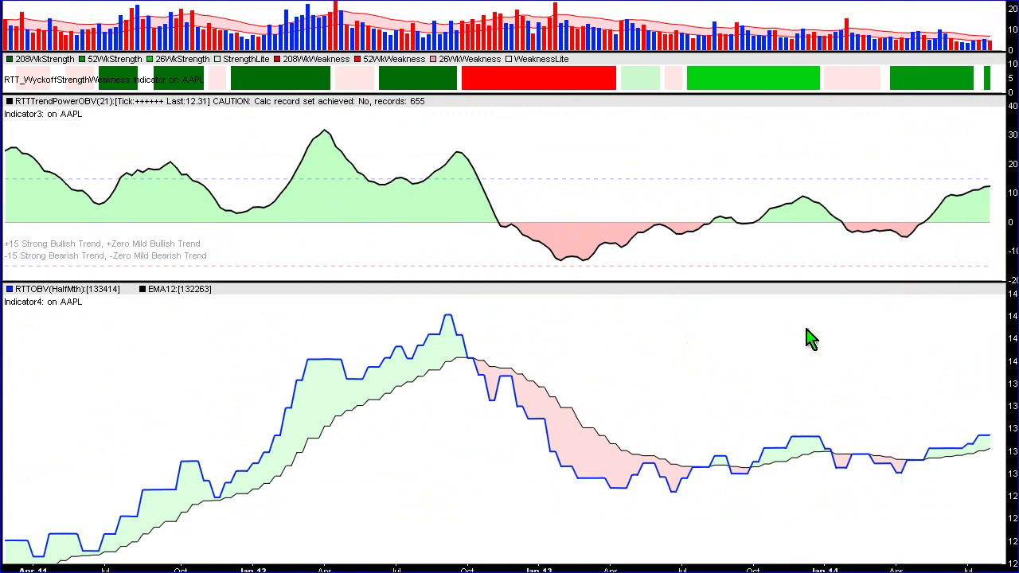
scroll(807, 338, up, 5)
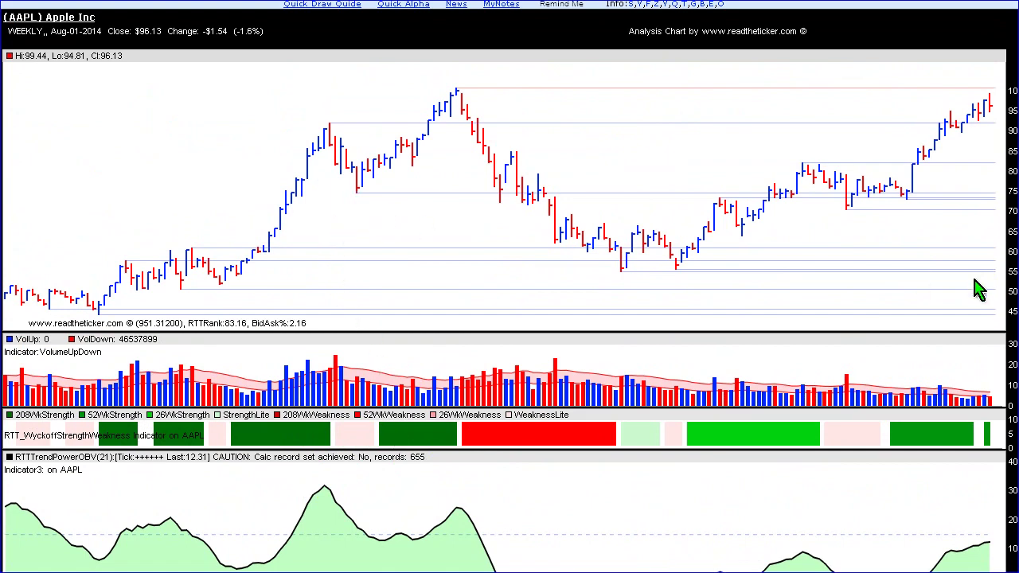
Exit full-screen view and go to the Swing Scanner page.
key(F11)
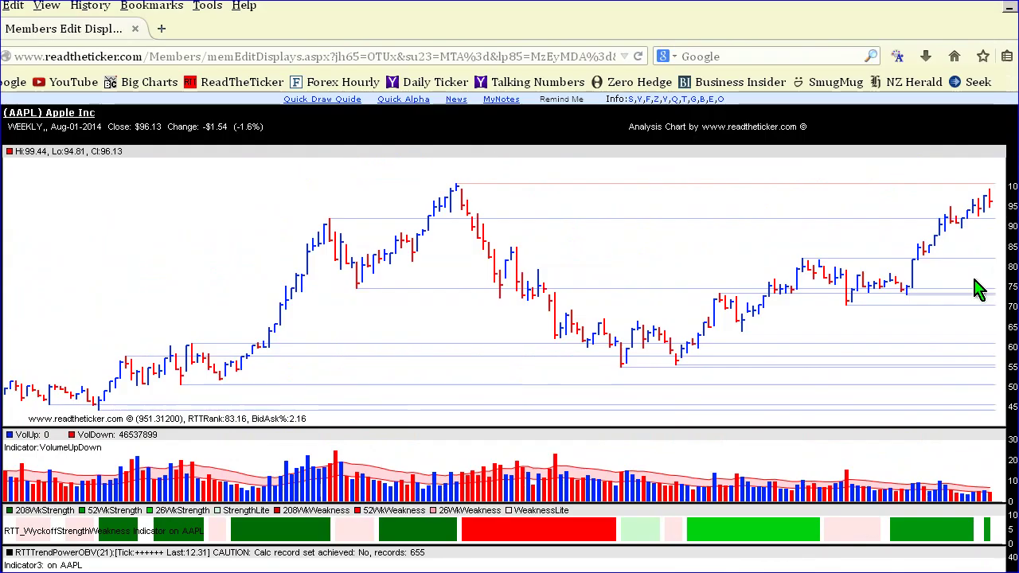
scroll(979, 291, up, 5)
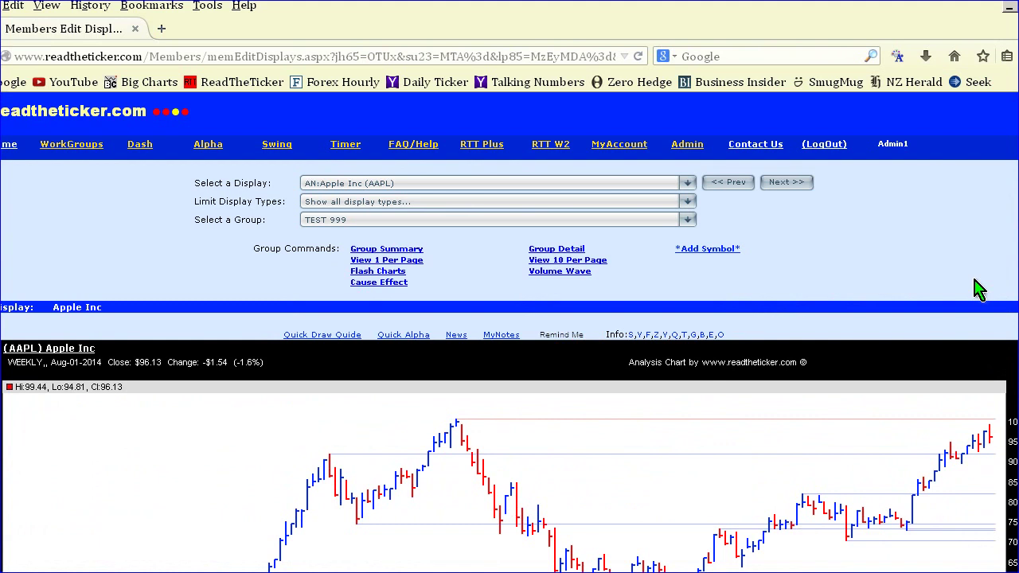
click(268, 151)
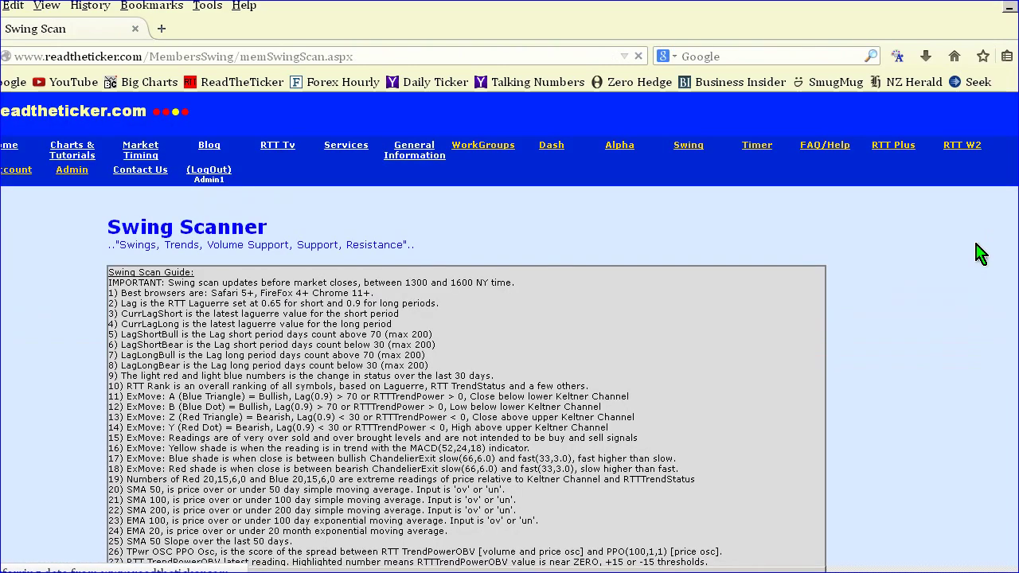
Switch the Swing Scan stock list from RTT Wyckoff Wave to Dow Jones Industrials.
scroll(980, 253, down, 12)
scroll(981, 253, down, 3)
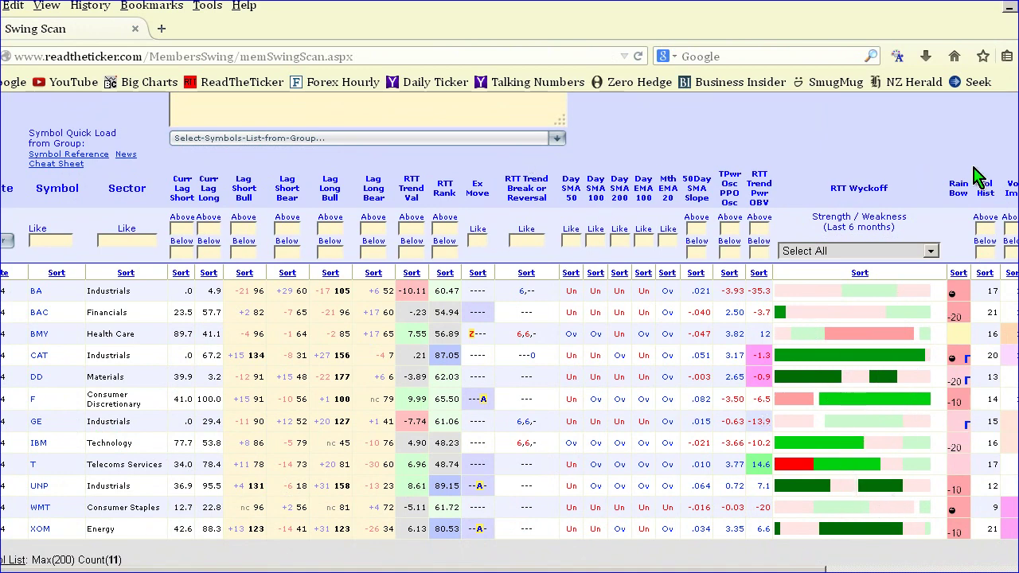
scroll(1011, 206, up, 3)
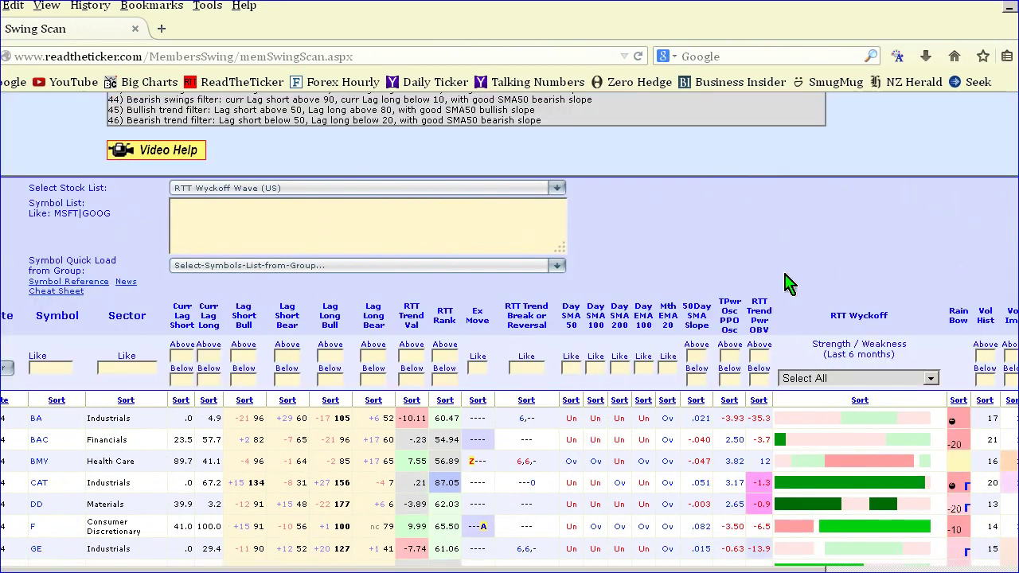
click(557, 189)
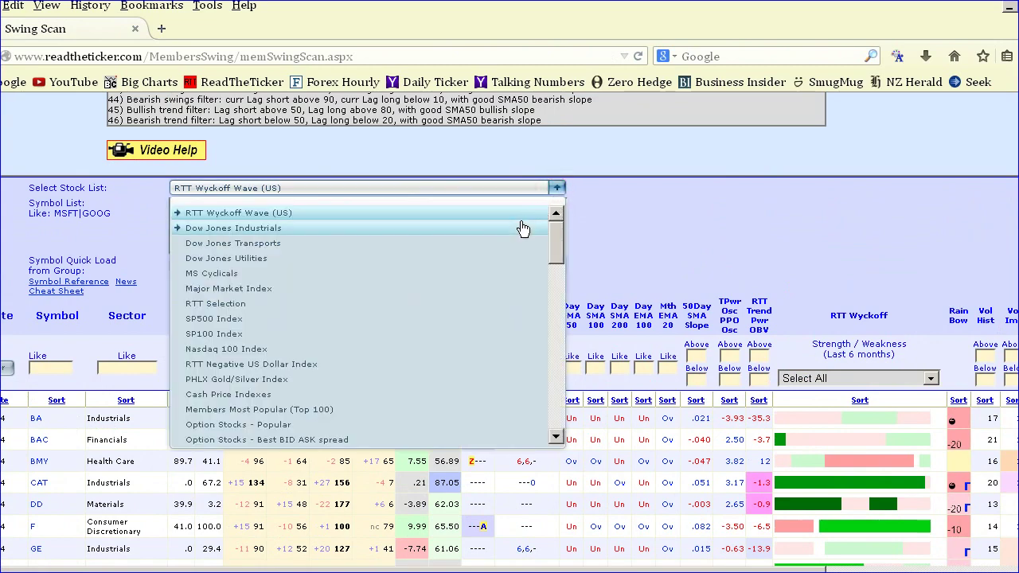
click(523, 223)
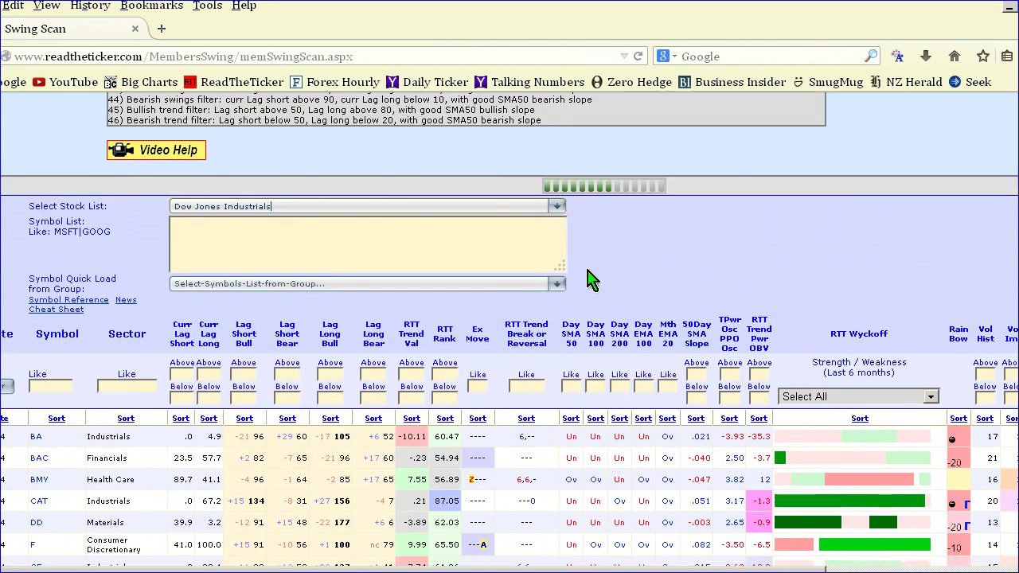
scroll(1002, 291, down, 11)
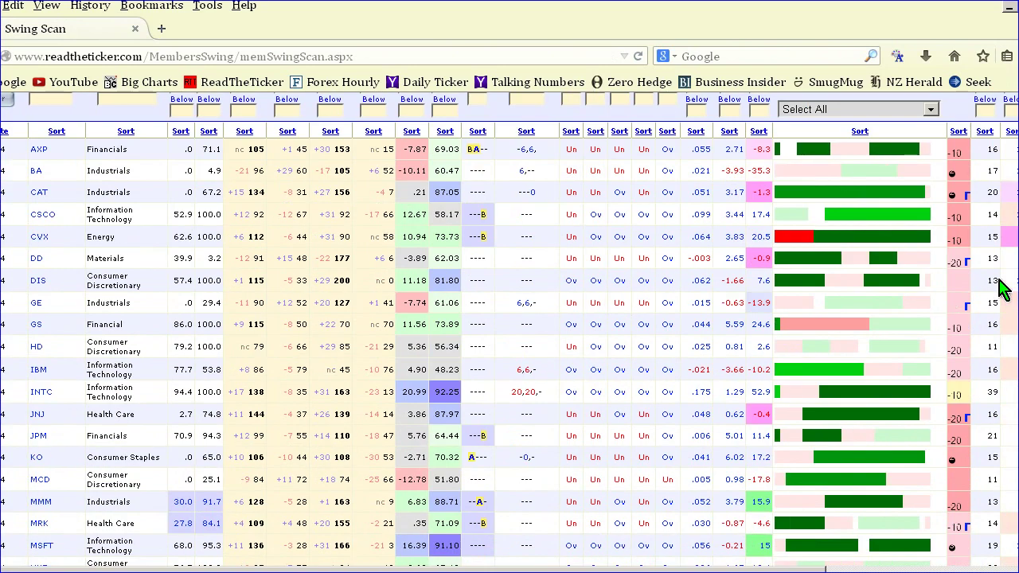
scroll(1001, 291, up, 6)
scroll(1002, 291, up, 1)
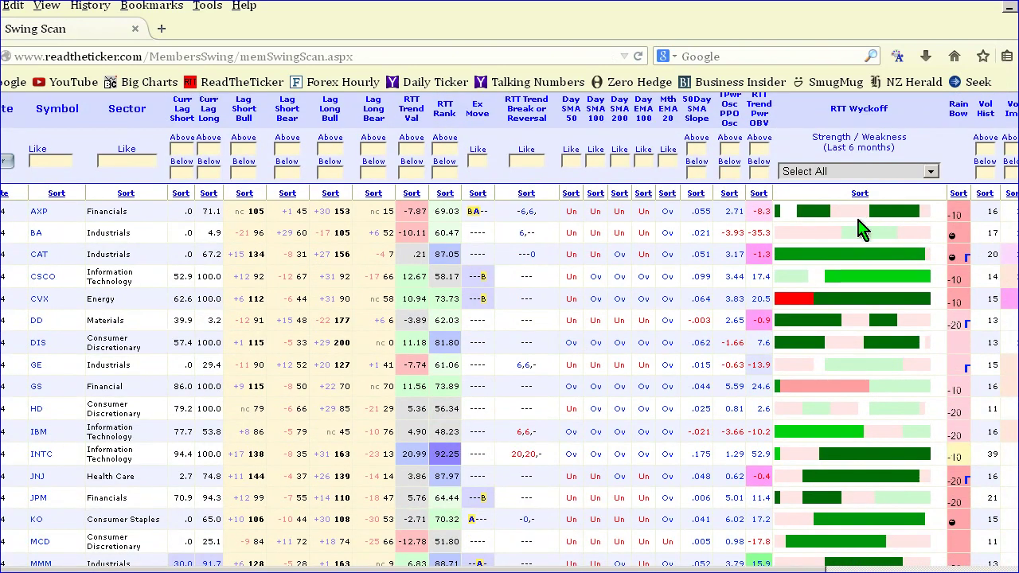
click(909, 173)
click(909, 200)
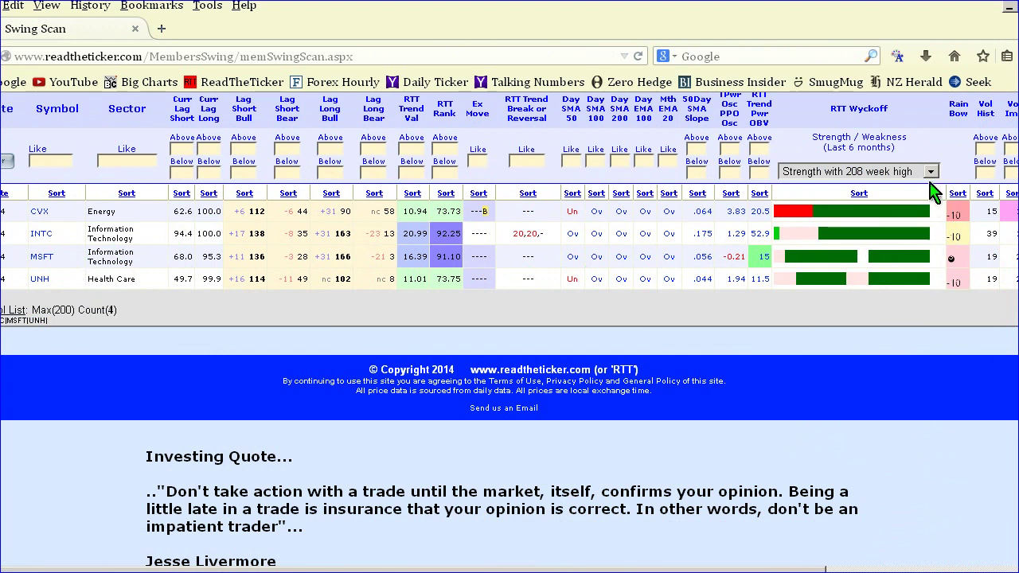
click(929, 172)
click(855, 276)
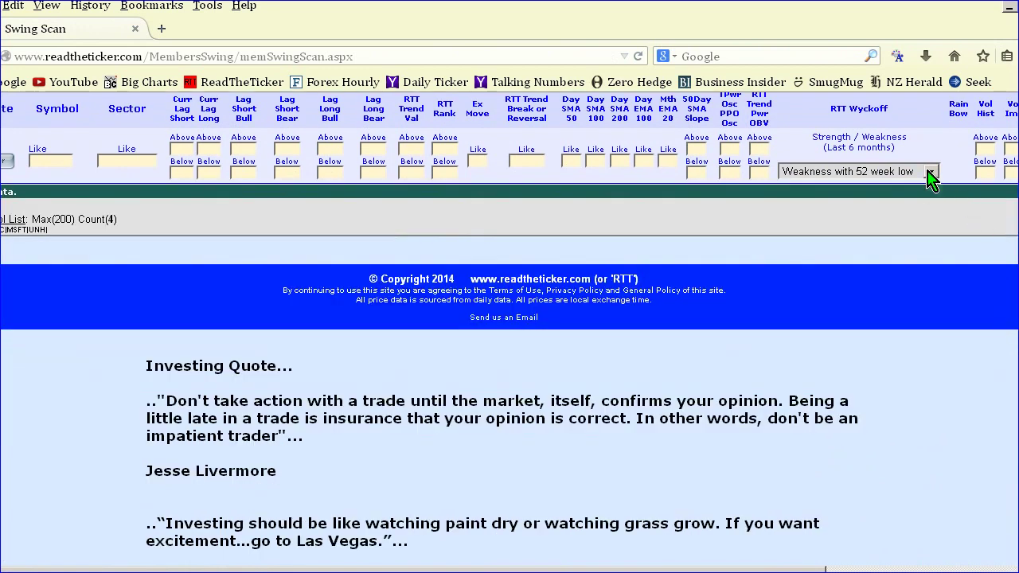
click(929, 172)
click(910, 264)
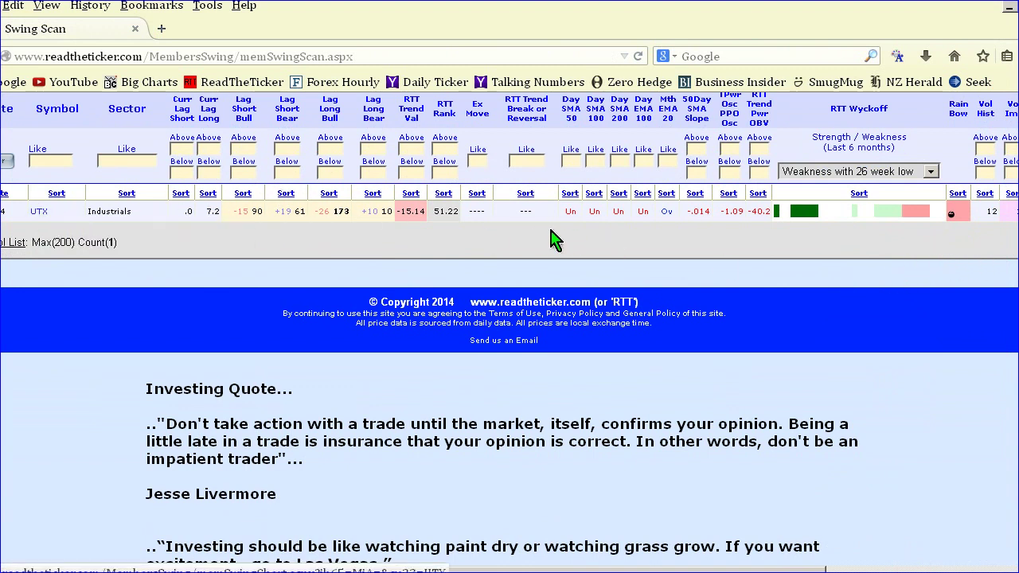
click(907, 175)
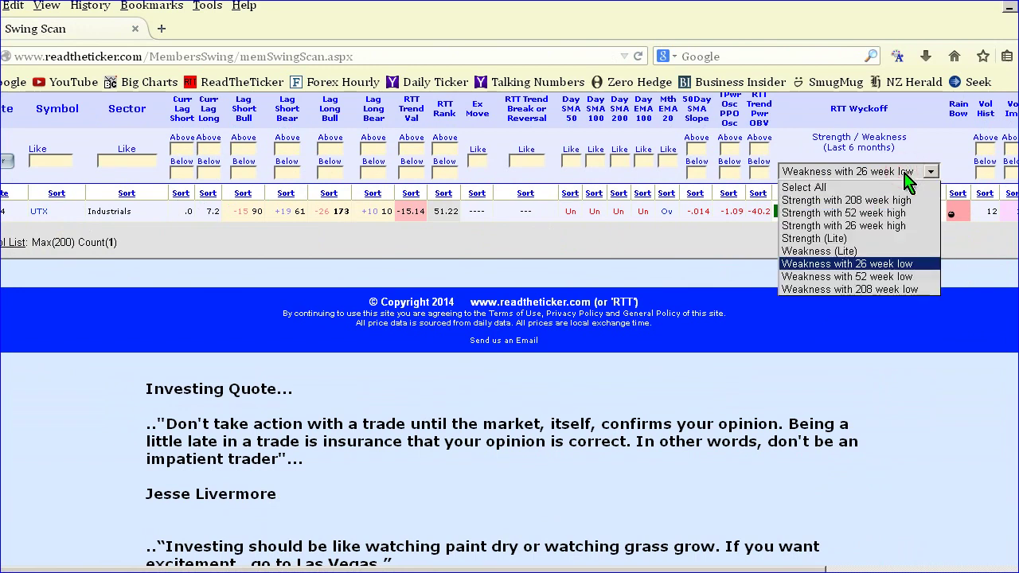
click(880, 183)
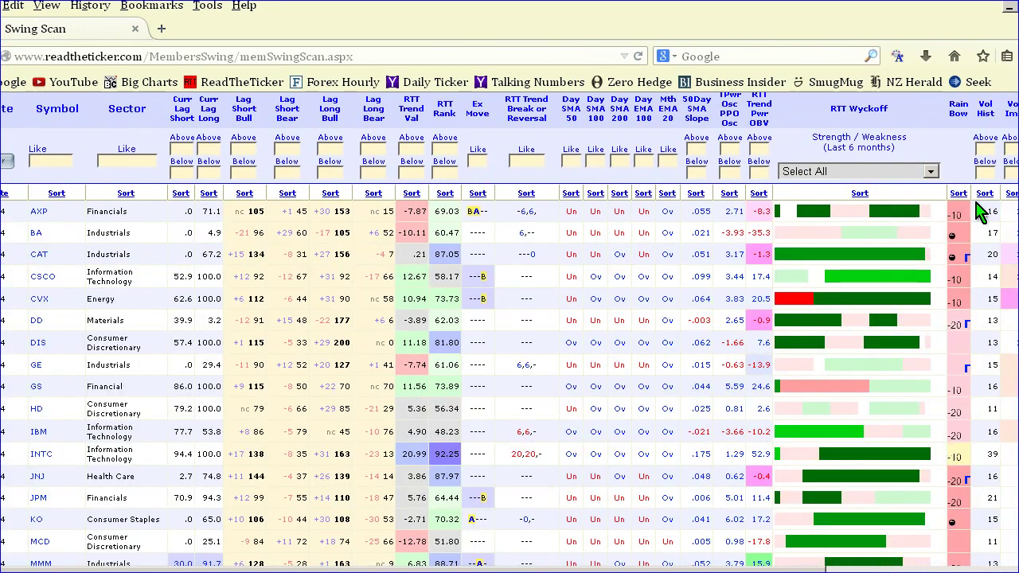
scroll(980, 211, down, 3)
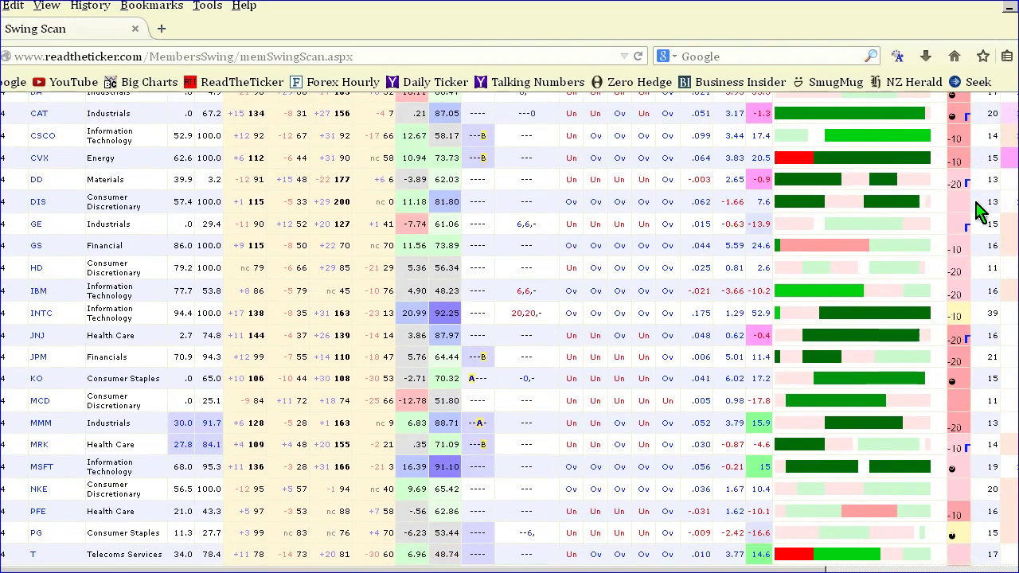
scroll(980, 211, up, 10)
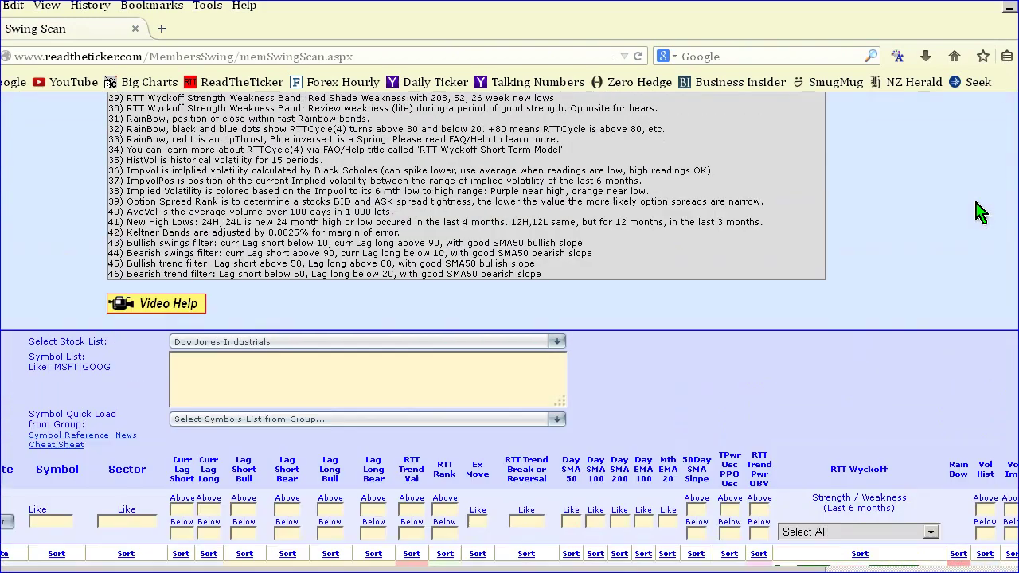
scroll(980, 211, up, 3)
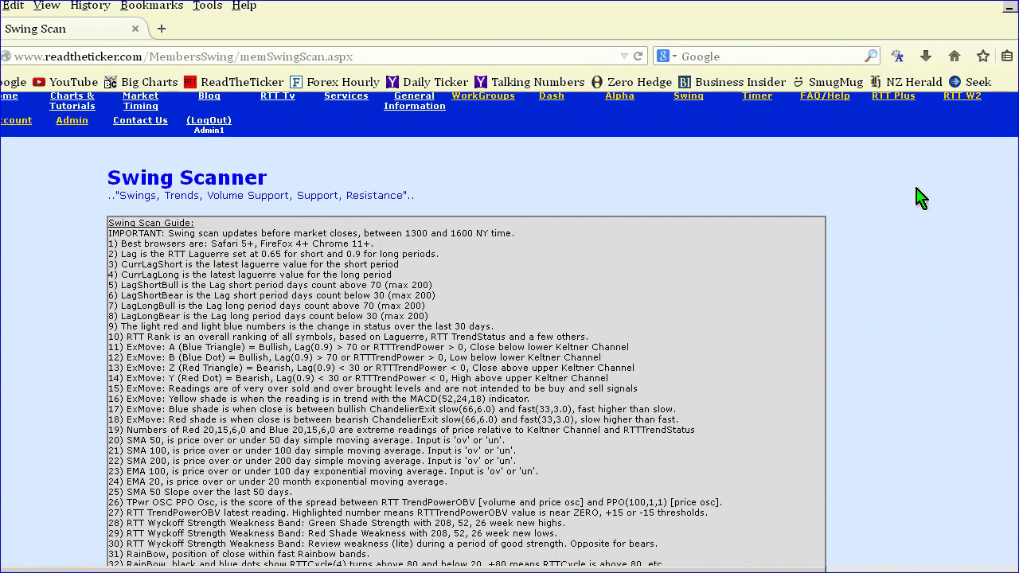